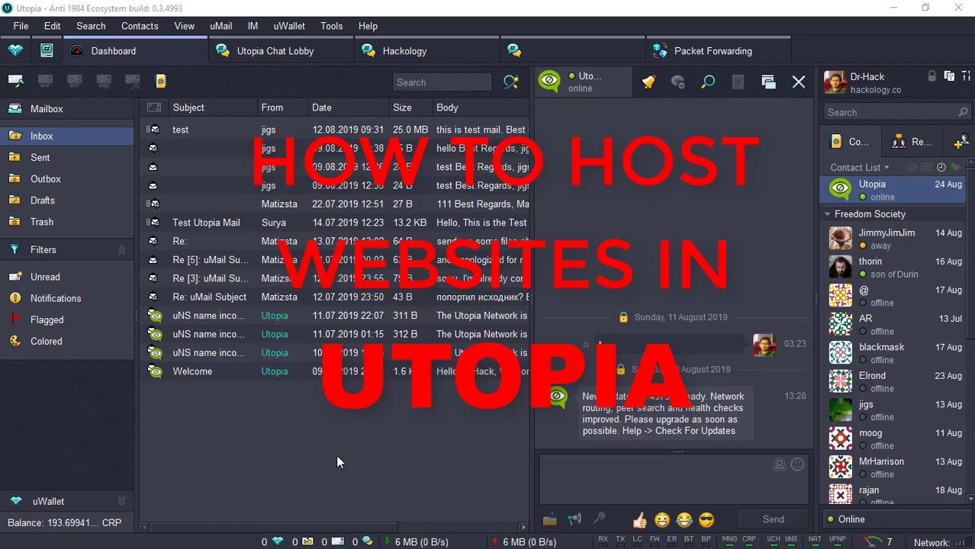
Step: Open the Utopia help manual at the article on hosting websites inside the Utopia Network
click(363, 27)
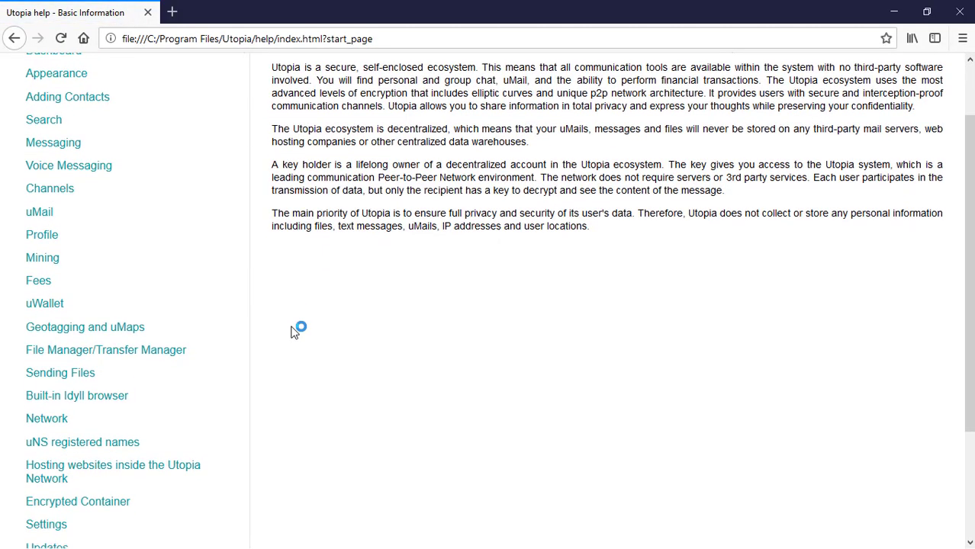
scroll(293, 332, down, 2)
click(146, 401)
scroll(246, 402, up, 4)
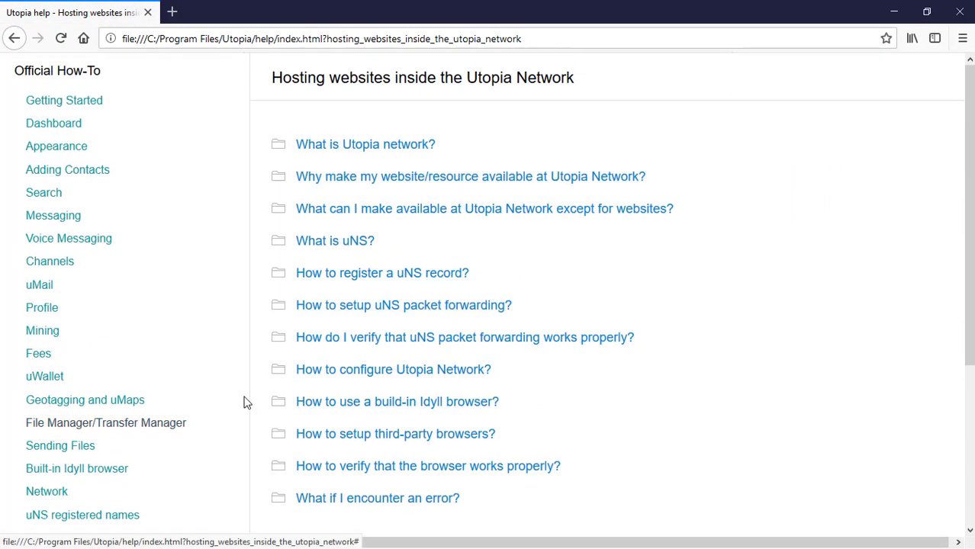
Step: Read the help answers on why to make a website available at Utopia Network and what else can be made available besides websites
click(431, 187)
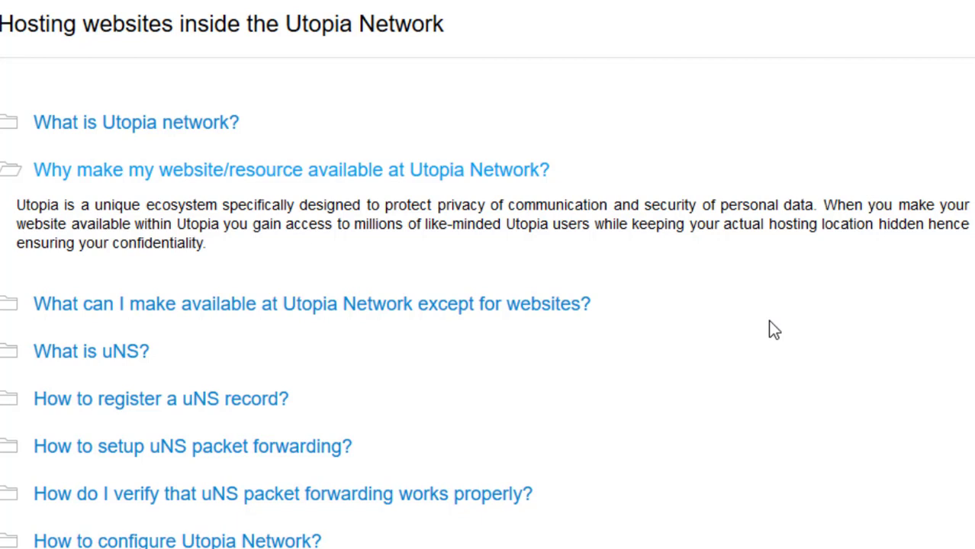
drag(722, 224, 875, 222)
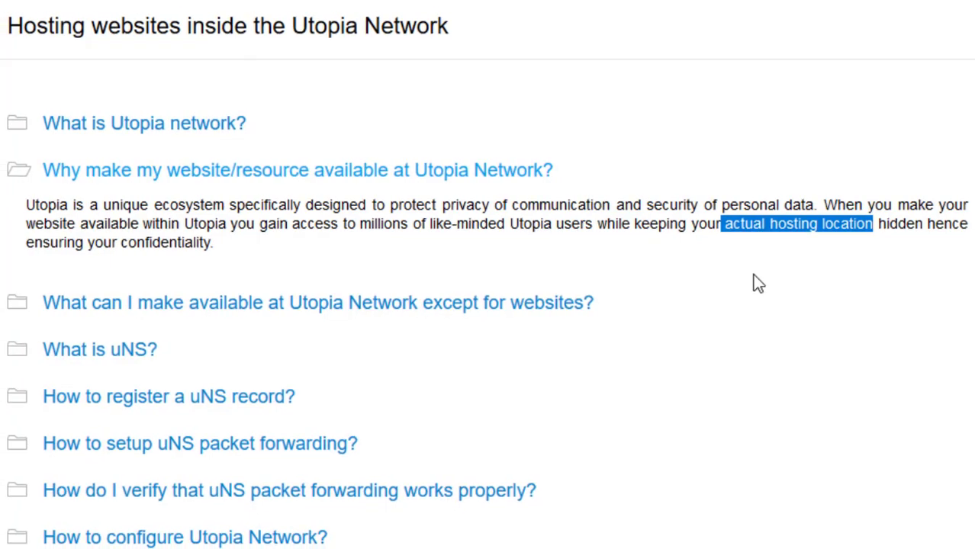
click(744, 385)
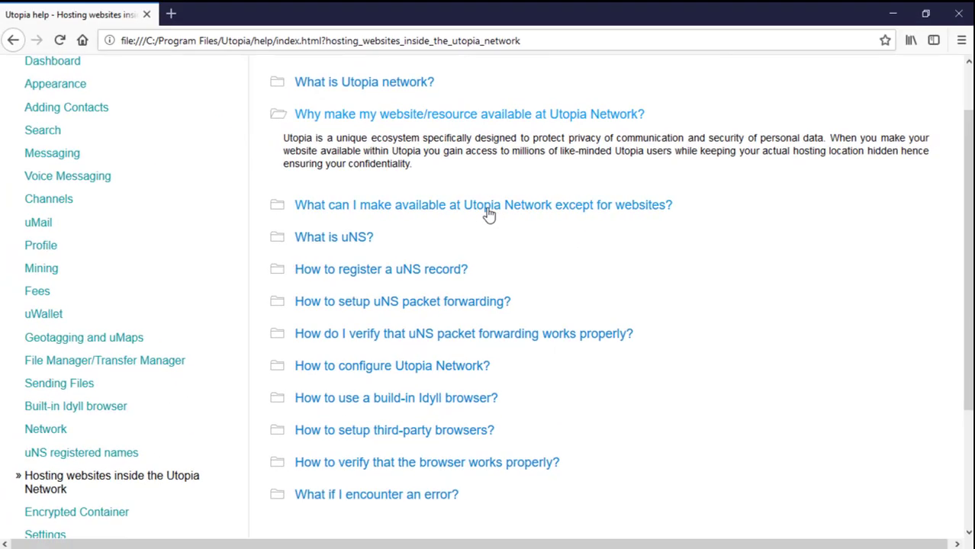
click(488, 206)
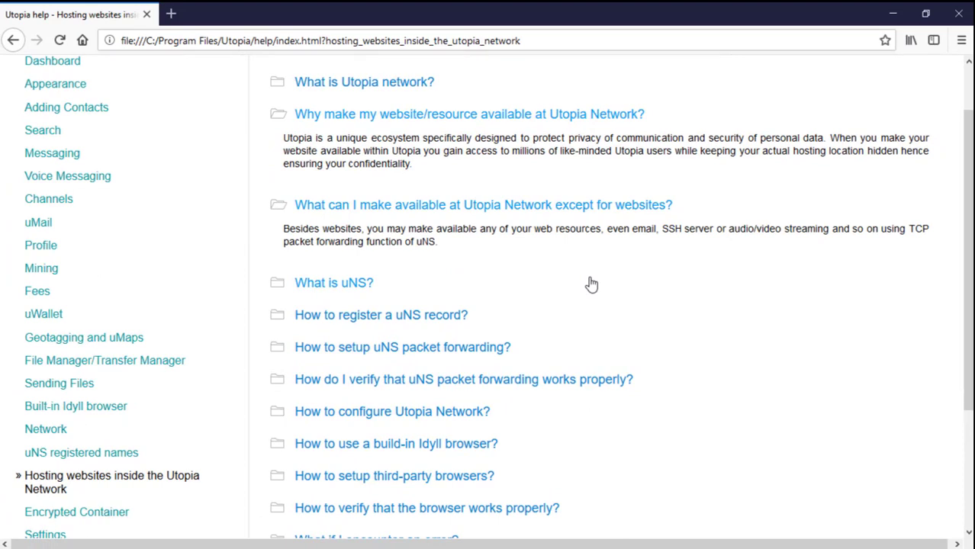
Step: Look through the illustrated guide on setting up uNS packet forwarding, and close the help page
scroll(528, 305, down, 2)
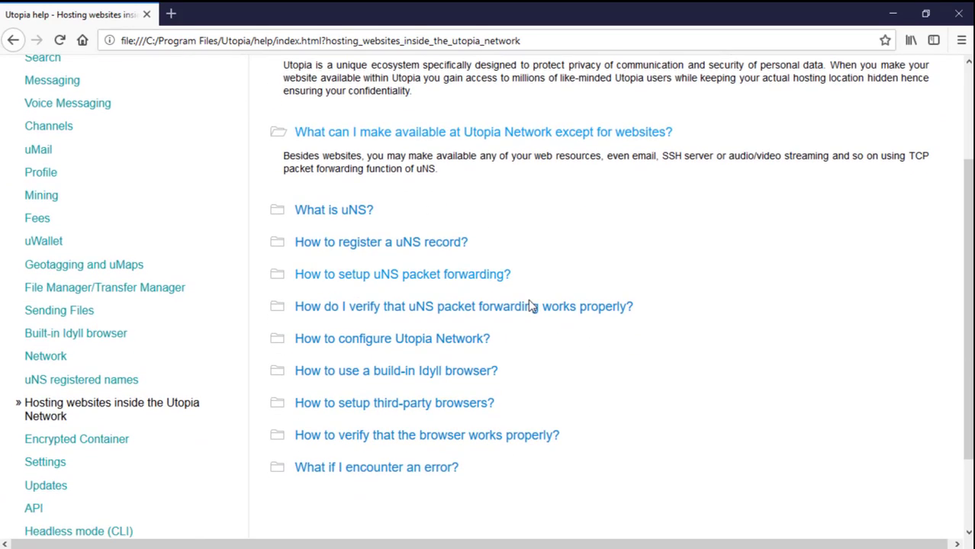
click(450, 284)
scroll(533, 305, down, 4)
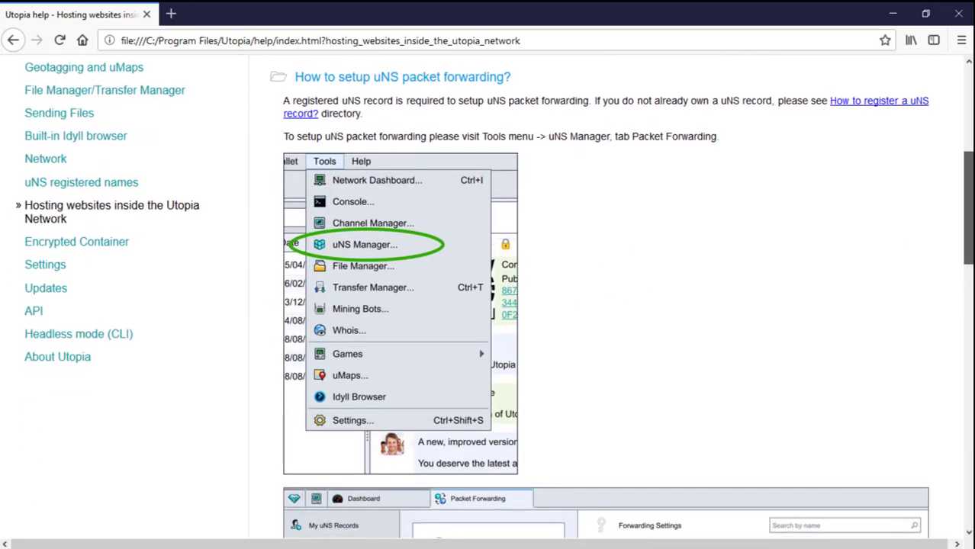
scroll(372, 60, down, 7)
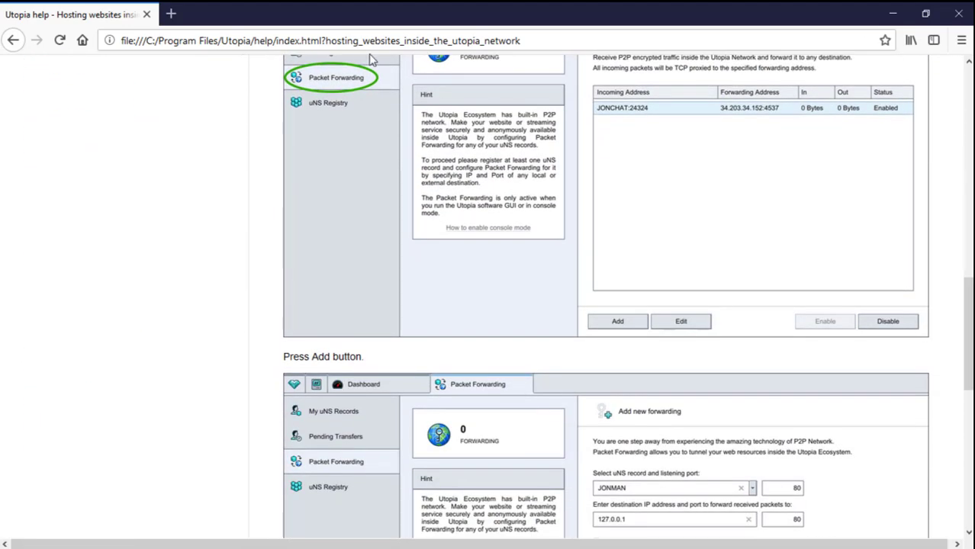
double_click(322, 40)
scroll(946, 305, down, 4)
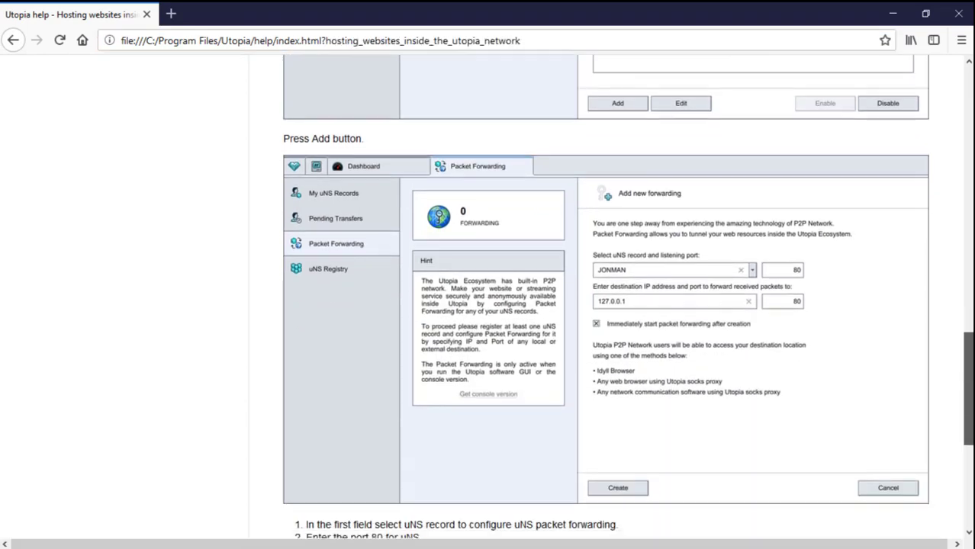
scroll(431, 94, down, 3)
scroll(431, 93, up, 15)
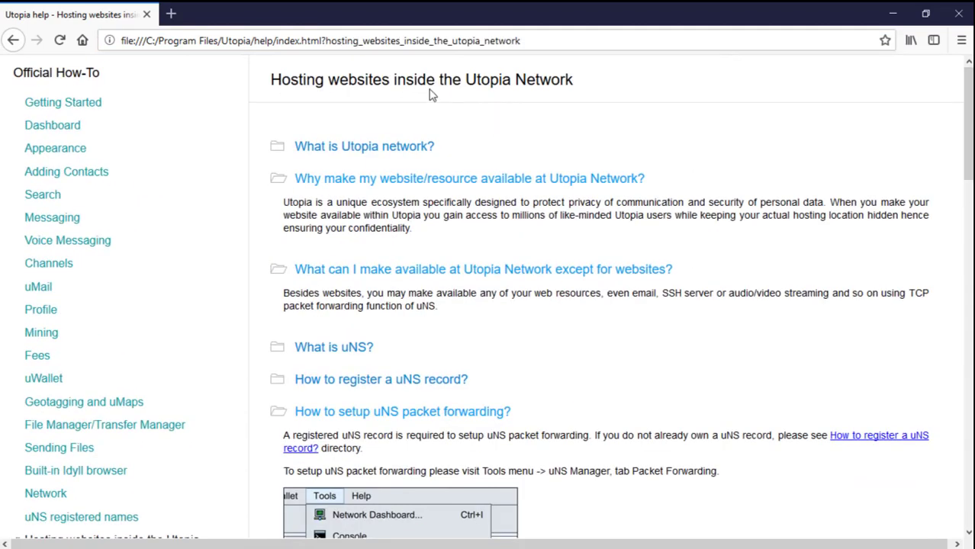
click(146, 14)
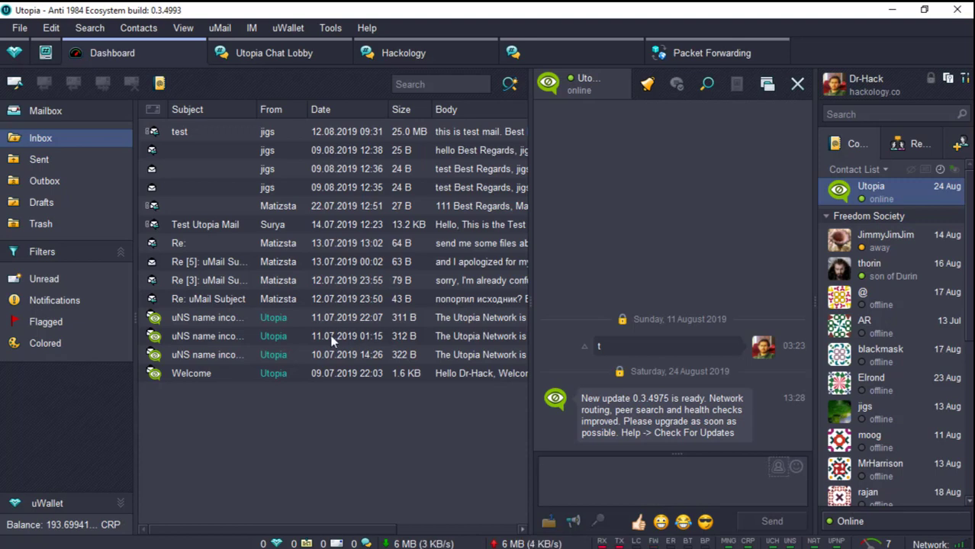
Step: Switch to the Brave browser showing the Utopia Social Network site and highlight its domain, utopia.hackology.co
key(alt+Tab)
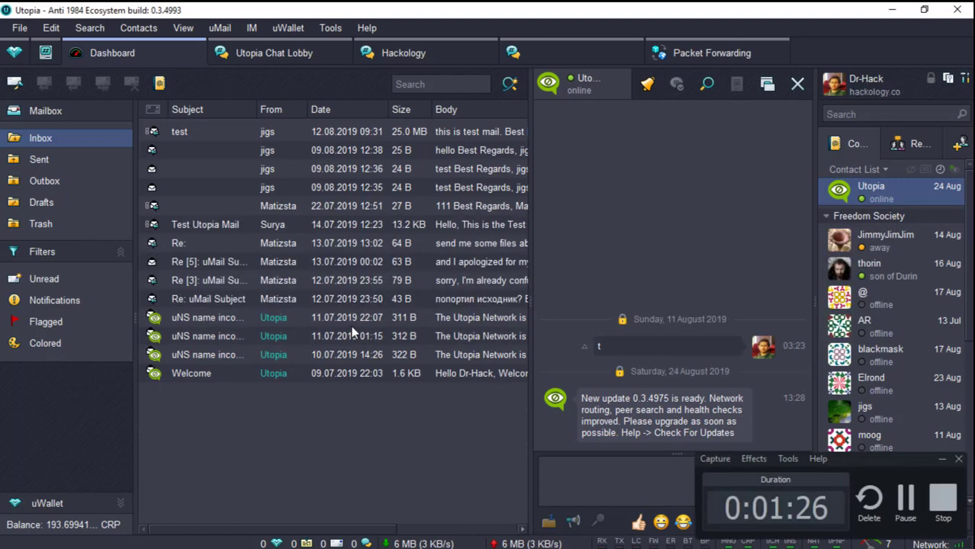
click(941, 459)
key(alt+Tab)
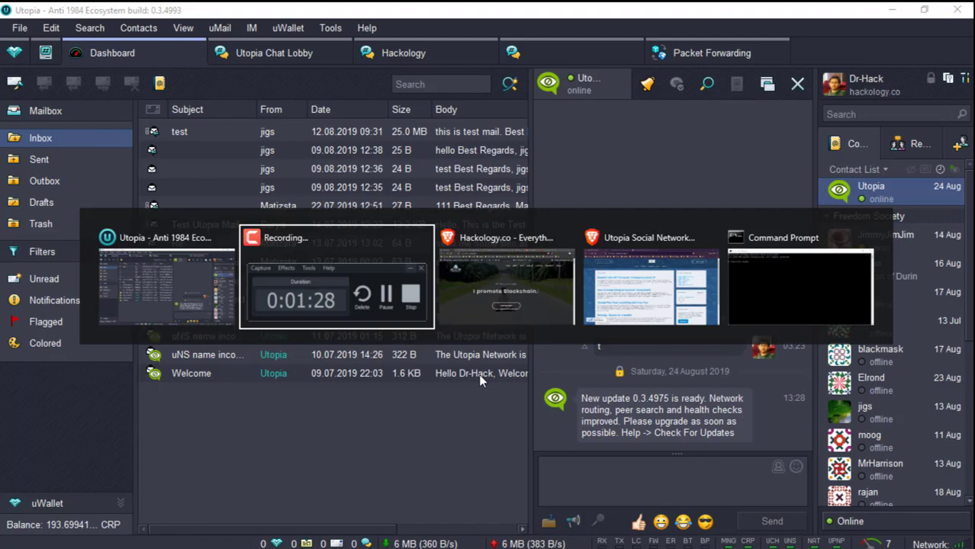
key(alt+Tab)
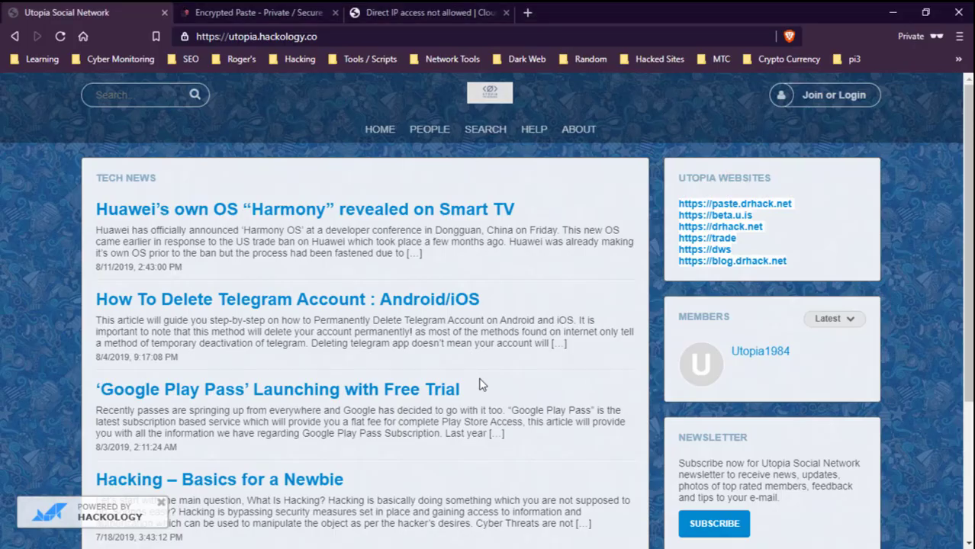
click(230, 35)
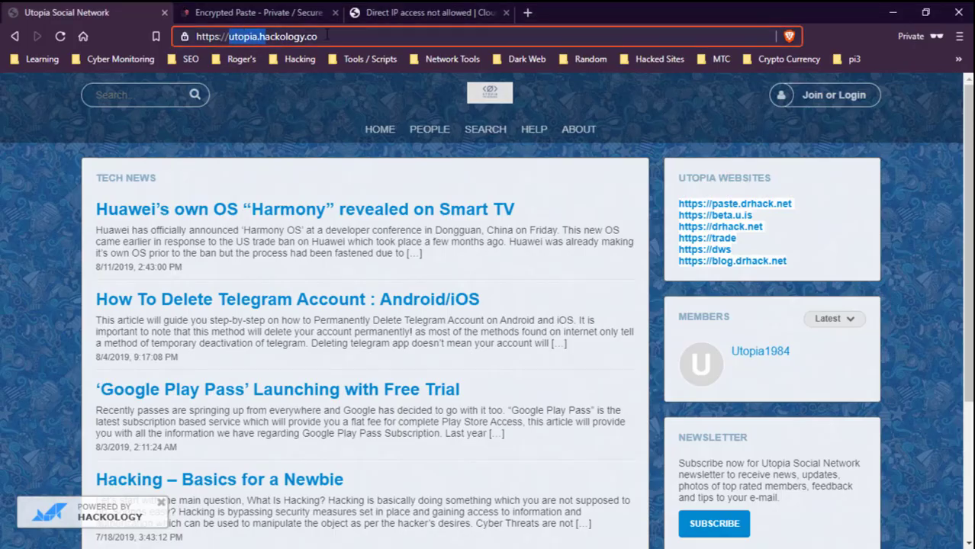
click(35, 259)
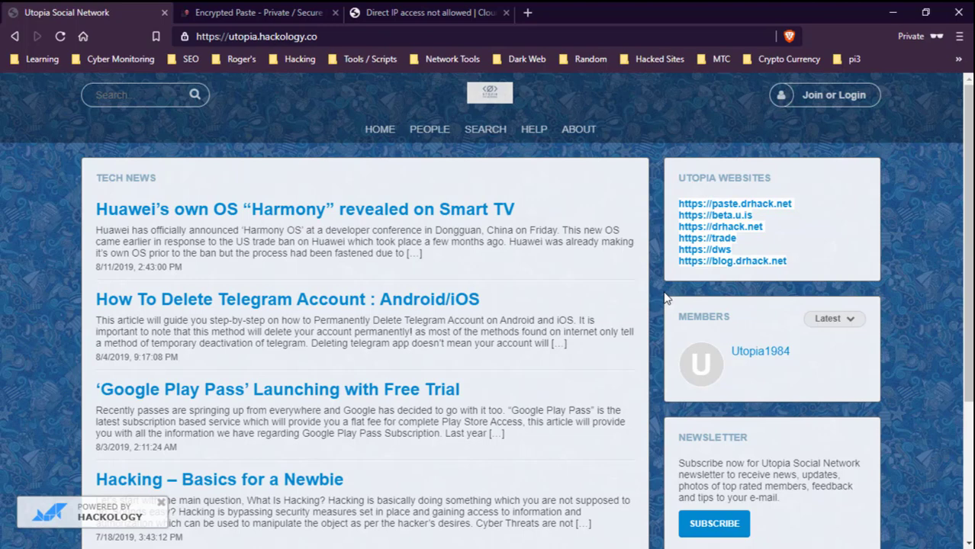
drag(230, 36, 393, 30)
click(393, 30)
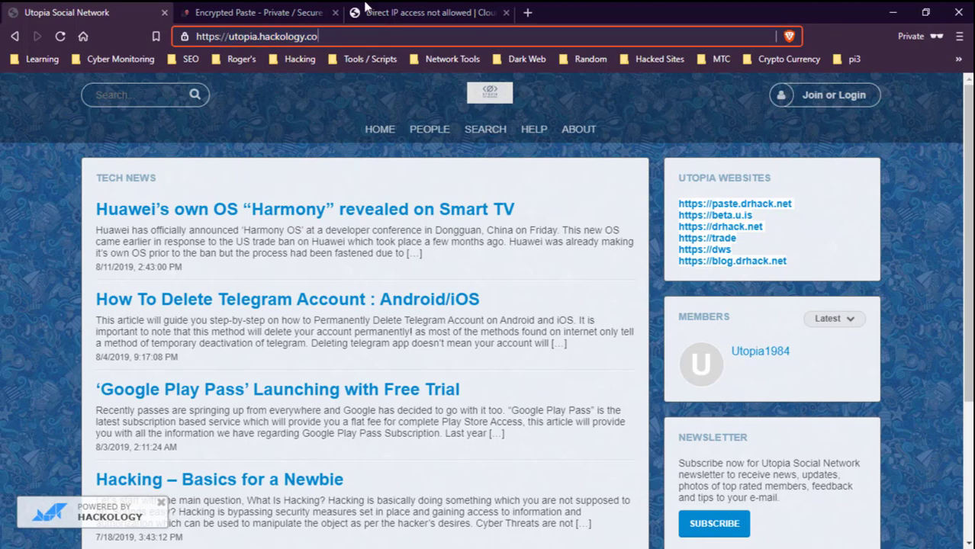
Step: View the Encrypted Paste site and highlight its domain, paste.drhack.net, in the address
click(325, 18)
click(229, 36)
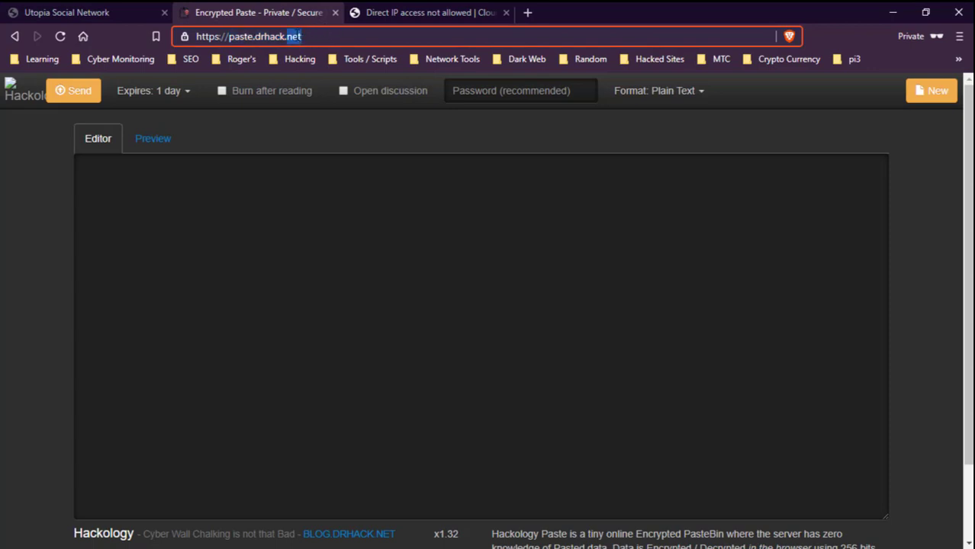
drag(229, 35, 299, 36)
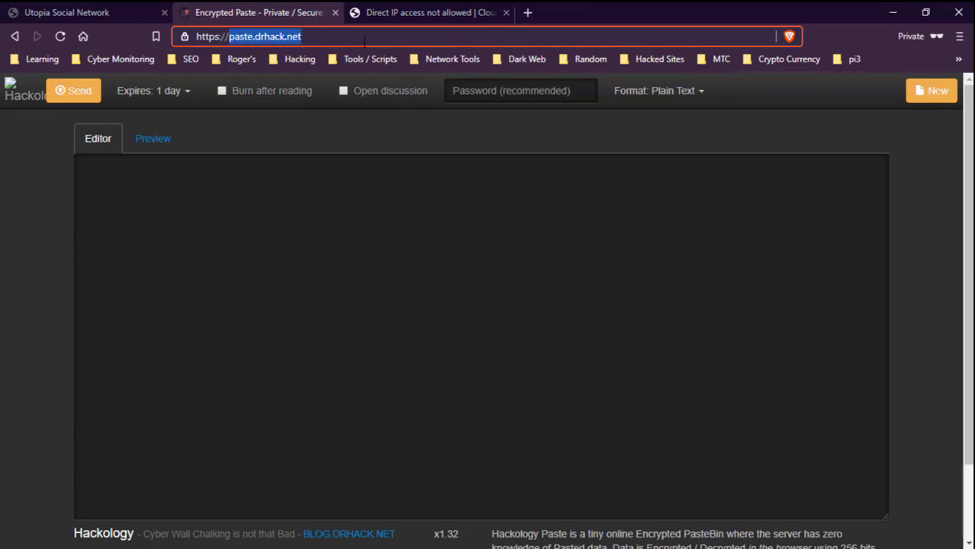
right_click(289, 35)
click(332, 112)
click(308, 38)
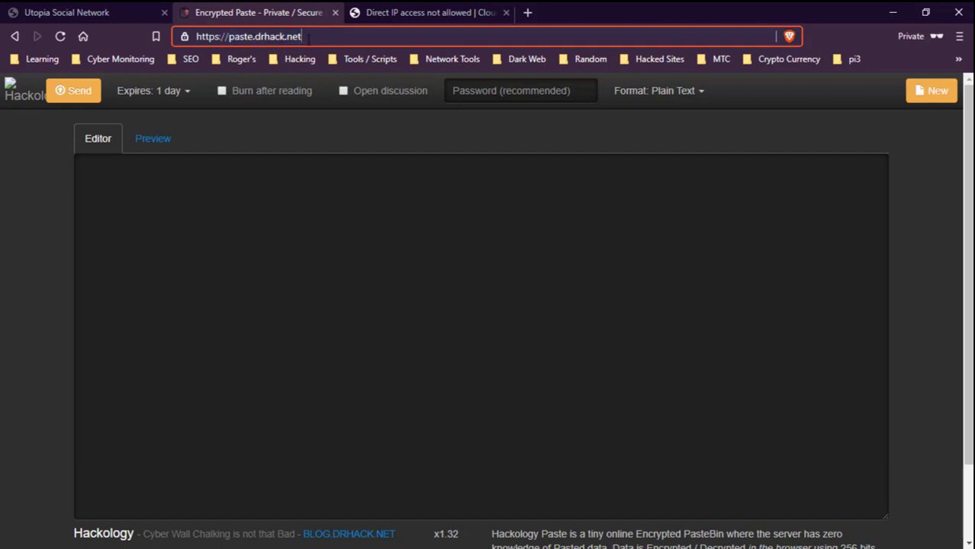
Step: Return to the Utopia client, close the Packet Forwarding page, and open the uNS Manager's own records
key(alt+Tab)
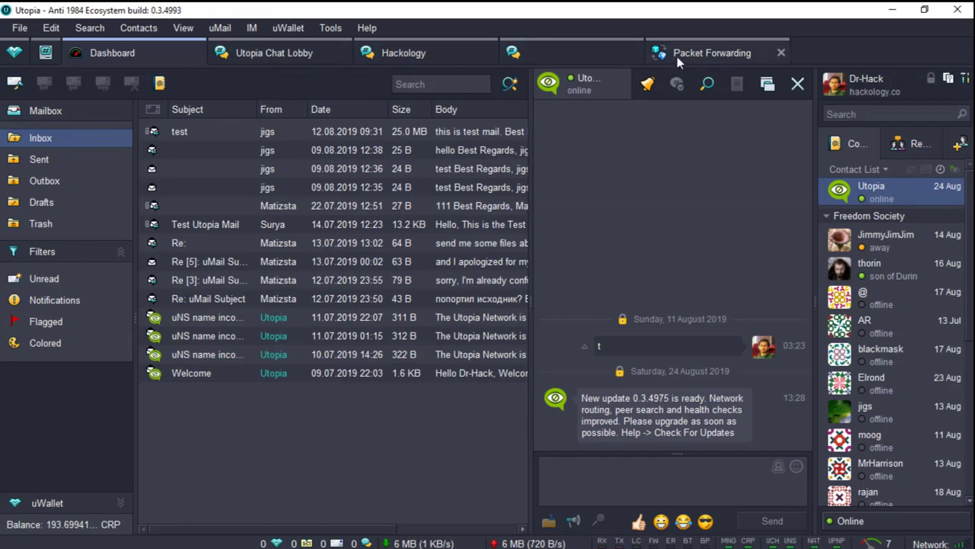
click(779, 54)
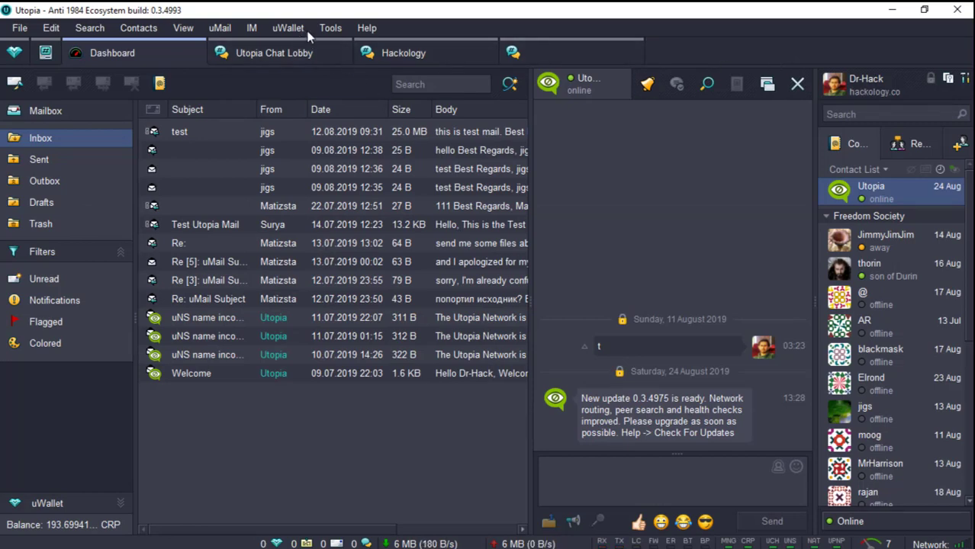
click(330, 31)
click(355, 111)
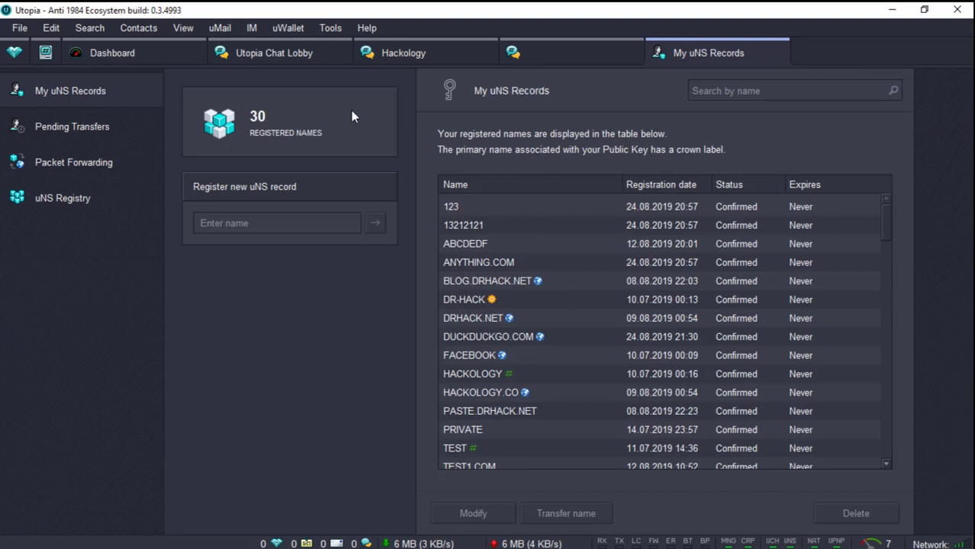
Step: Try GOOGLE.COM as the name for a new uNS record, and clear the entry
click(273, 231)
text(G)
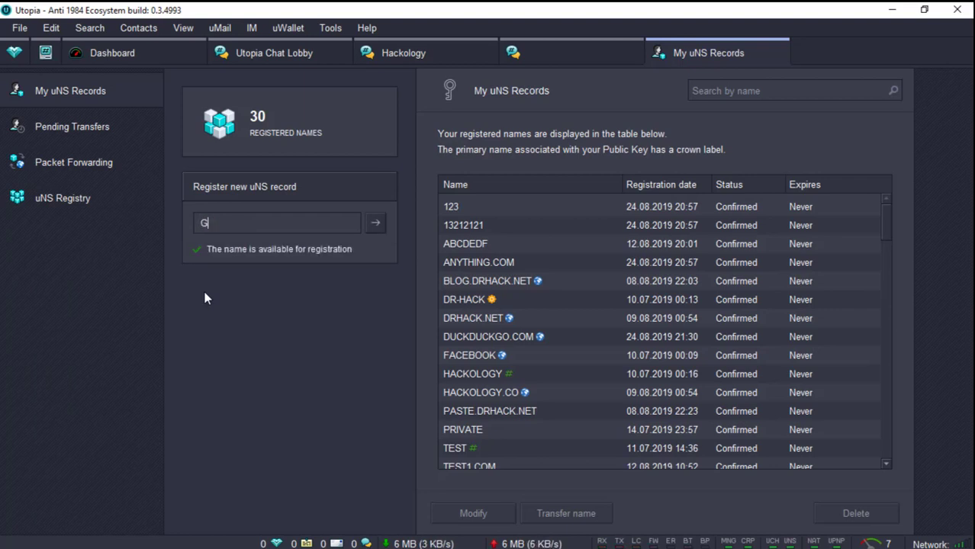
text(OOGLE COM)
key(BackSpace)
key(BackSpace)
key(BackSpace)
key(BackSpace)
key(BackSpace)
key(BackSpace)
key(BackSpace)
key(BackSpace)
key(BackSpace)
key(BackSpace)
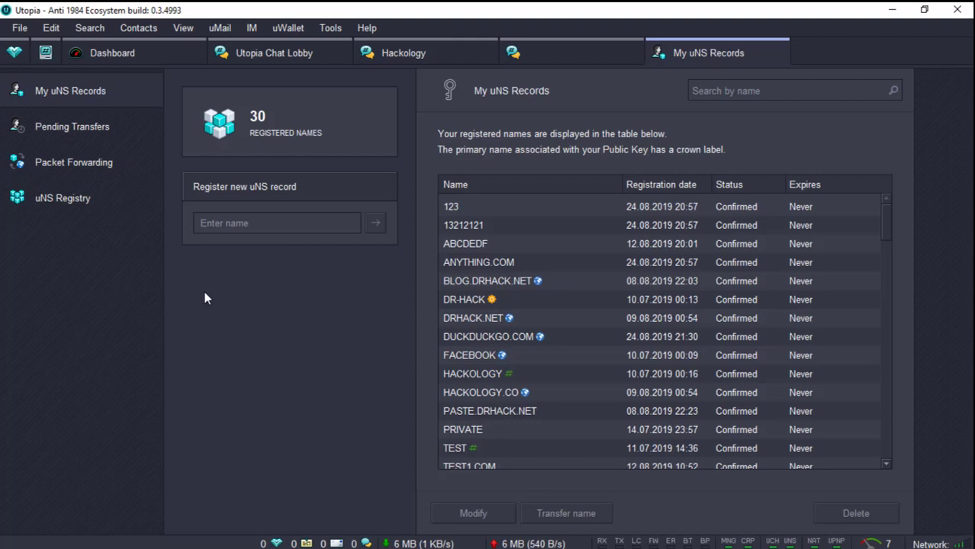
Step: Try DRHACK.NET as the new uNS record name, and clear the entry
text(DRHACK.NET)
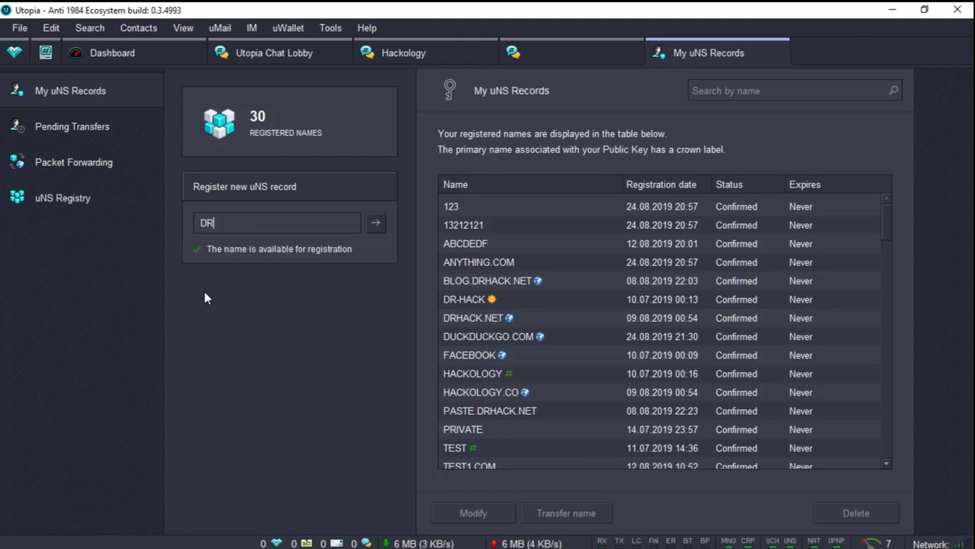
key(BackSpace)
key(BackSpace)
key(BackSpace)
key(BackSpace)
key(BackSpace)
key(BackSpace)
key(BackSpace)
key(BackSpace)
key(BackSpace)
key(BackSpace)
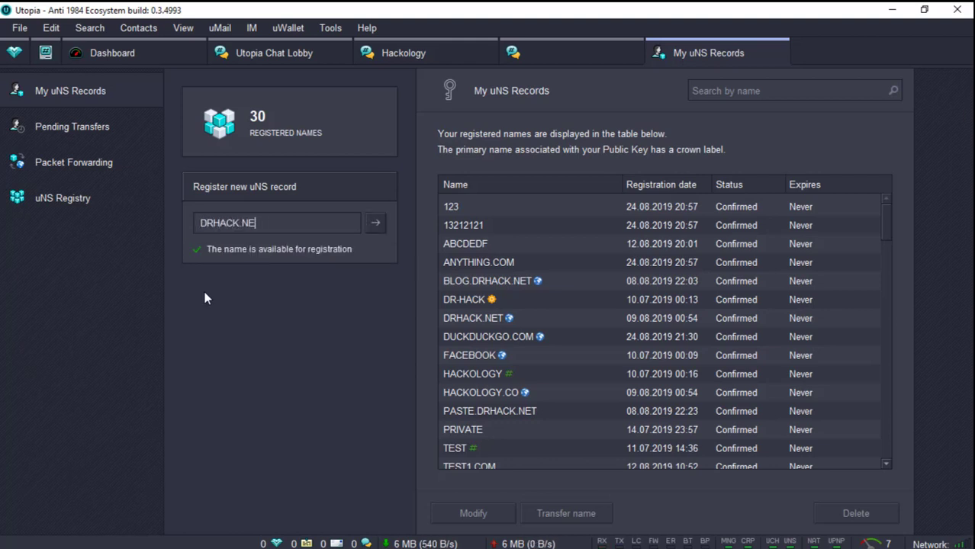
Step: Check whether HACKOLOGY.CO can be registered as a uNS record, and clear the name
text(HACKOLOGY.CO)
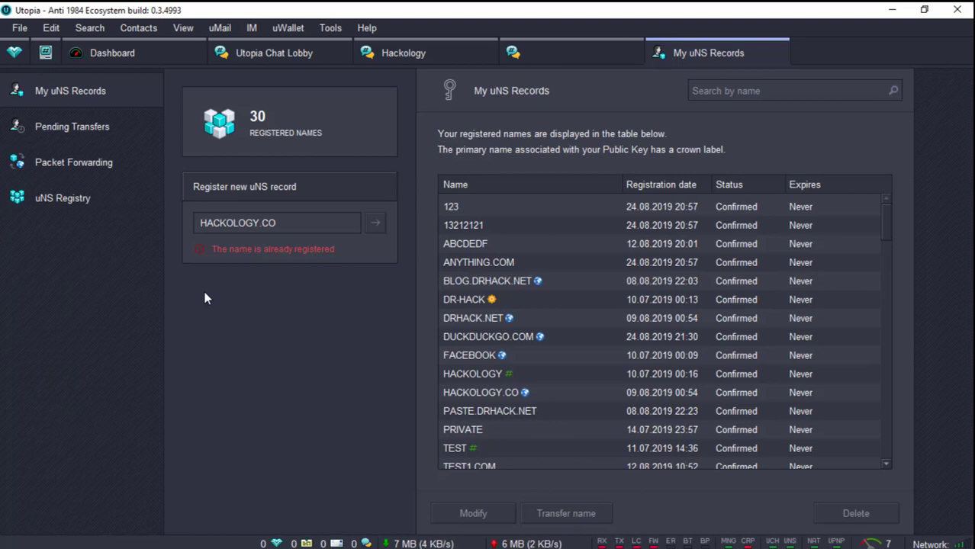
key(BackSpace)
key(BackSpace)
key(BackSpace)
key(BackSpace)
key(BackSpace)
key(BackSpace)
key(BackSpace)
key(BackSpace)
key(BackSpace)
key(BackSpace)
key(BackSpace)
key(BackSpace)
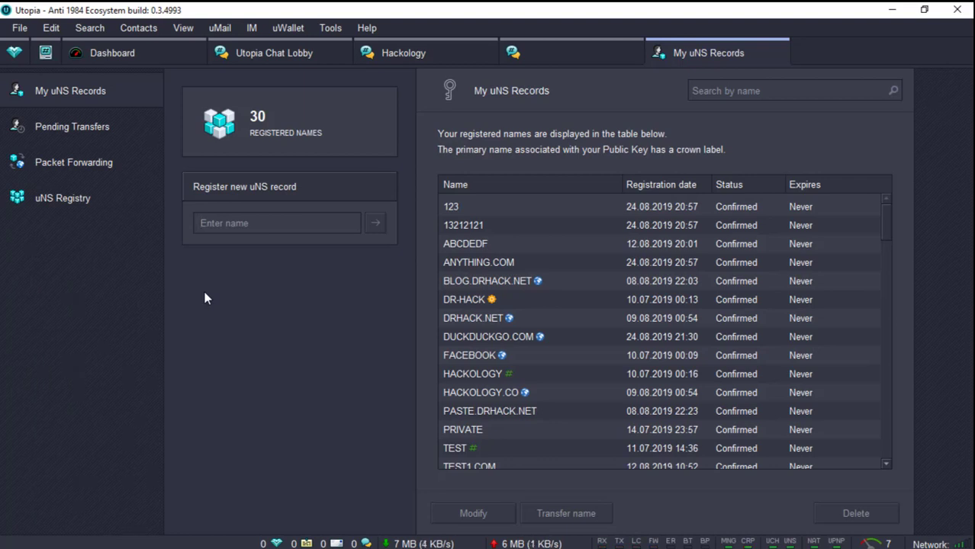
Step: Register SOMEDOMAIN.COM as a new uNS record with the default registration options, and select it in the records list
text(SOMEDOMAIN.COM)
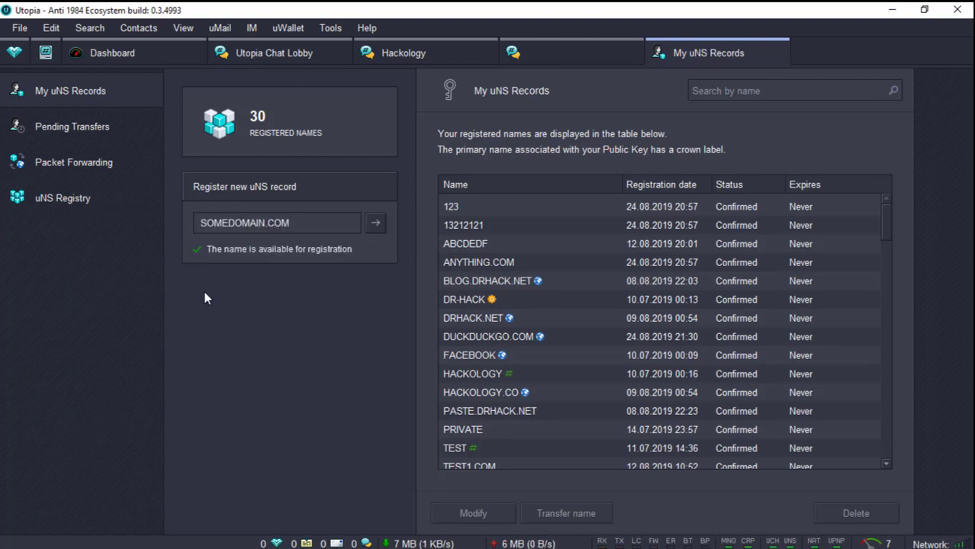
click(376, 225)
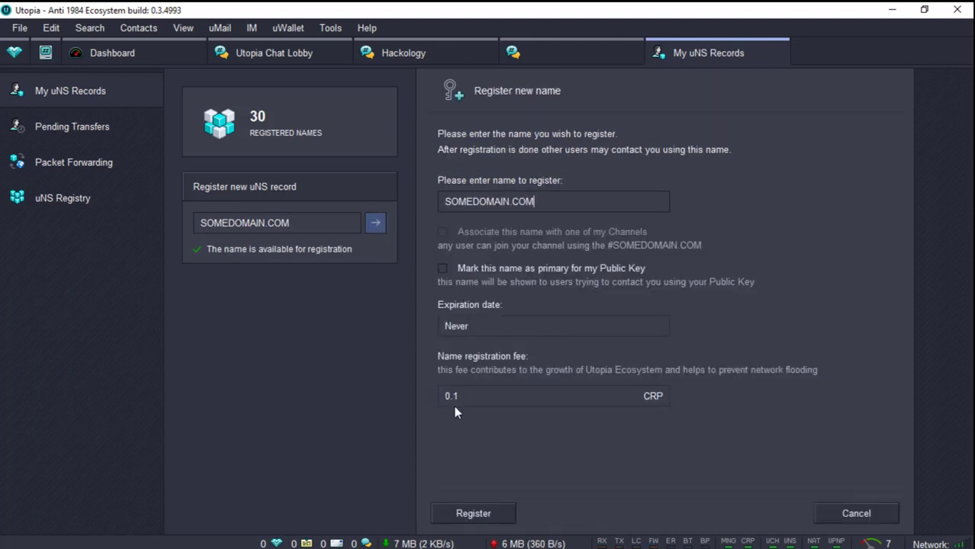
click(474, 513)
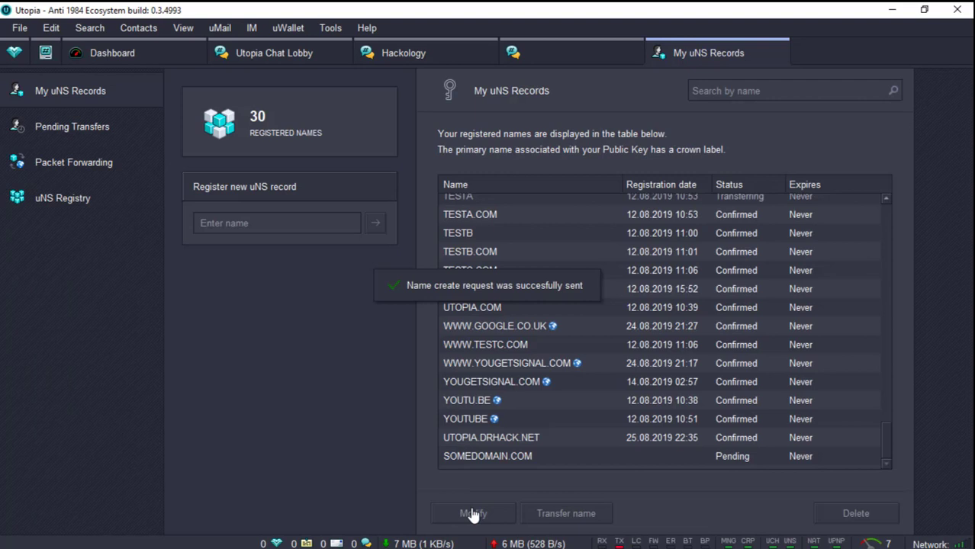
click(659, 457)
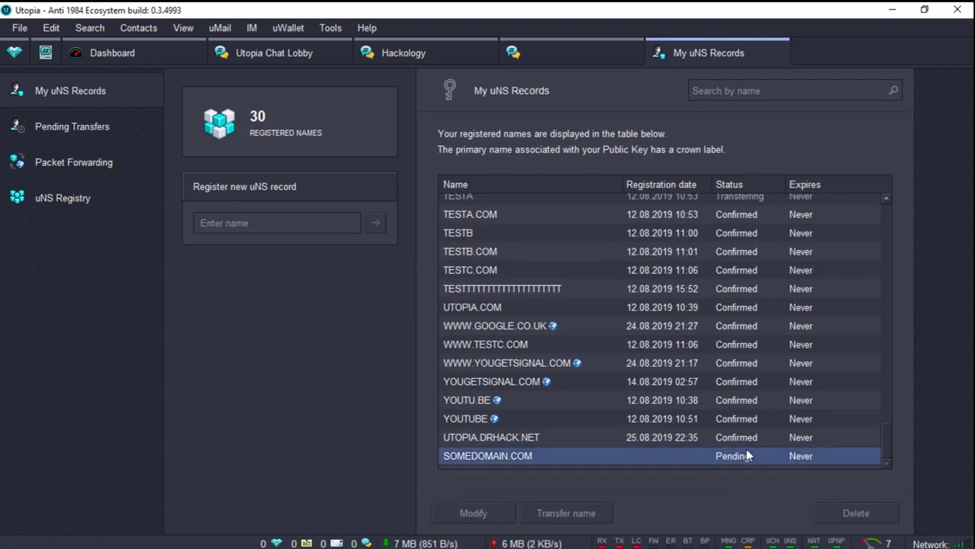
Step: Check whether PASTE.DRHACK.NET can be registered as a uNS record, and select its existing entry in the records list
click(279, 225)
text(PASTE.)
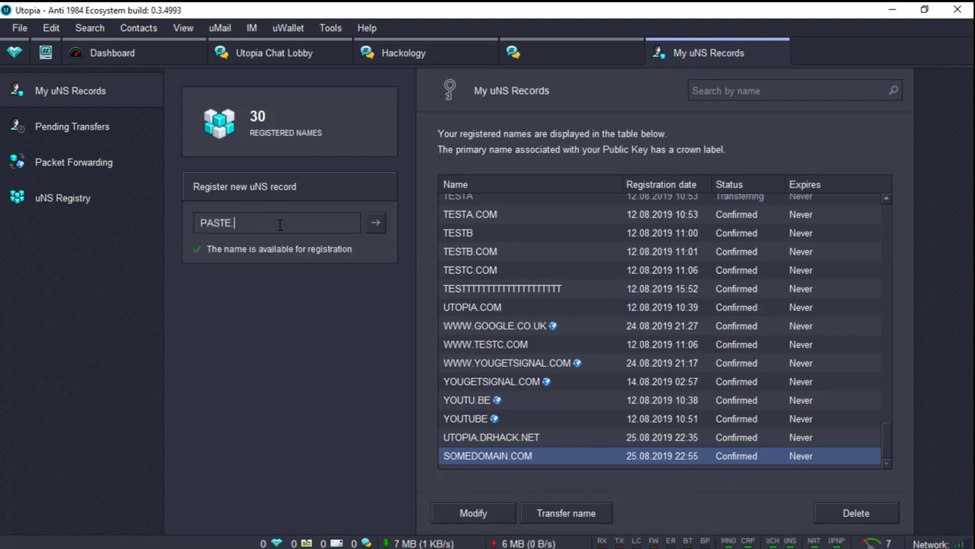
text(DRHACK.NET)
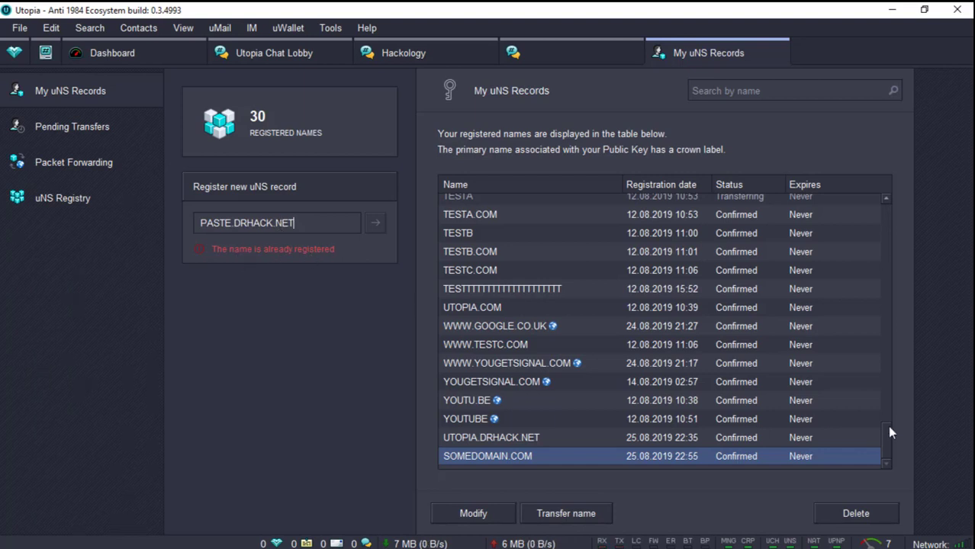
scroll(877, 256, up, 3)
scroll(877, 255, up, 3)
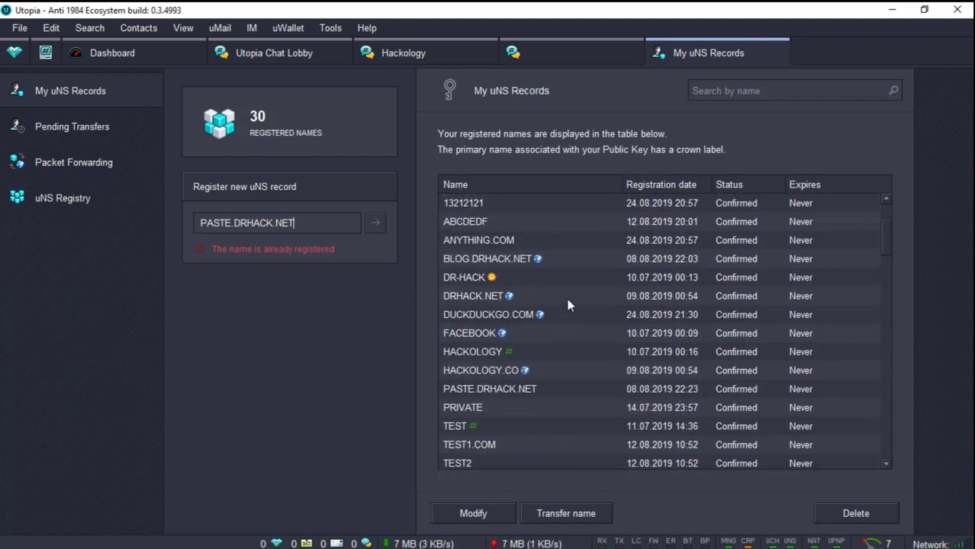
click(546, 389)
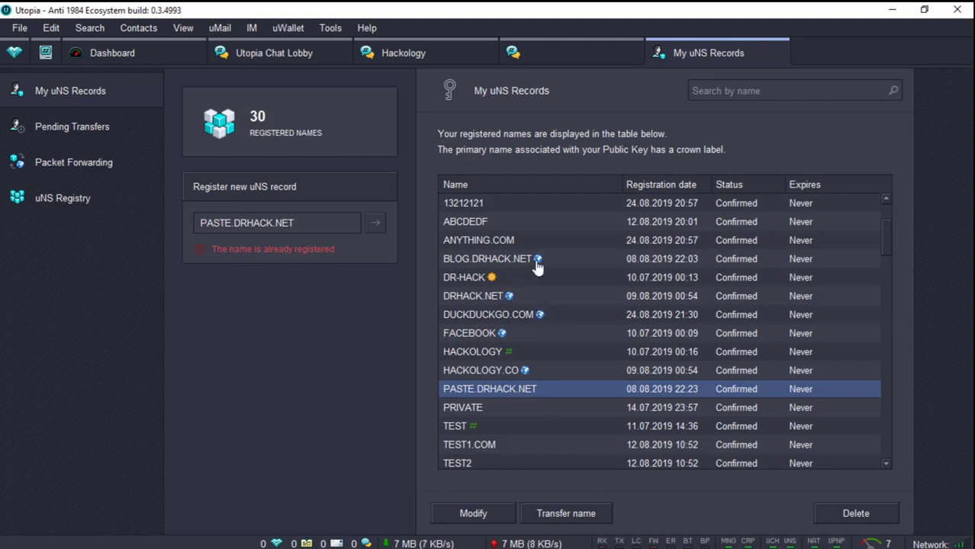
mouse_move(536, 267)
Step: Start a new packet forwarding for the PASTE.DRHACK.NET record with listening port 80
click(106, 166)
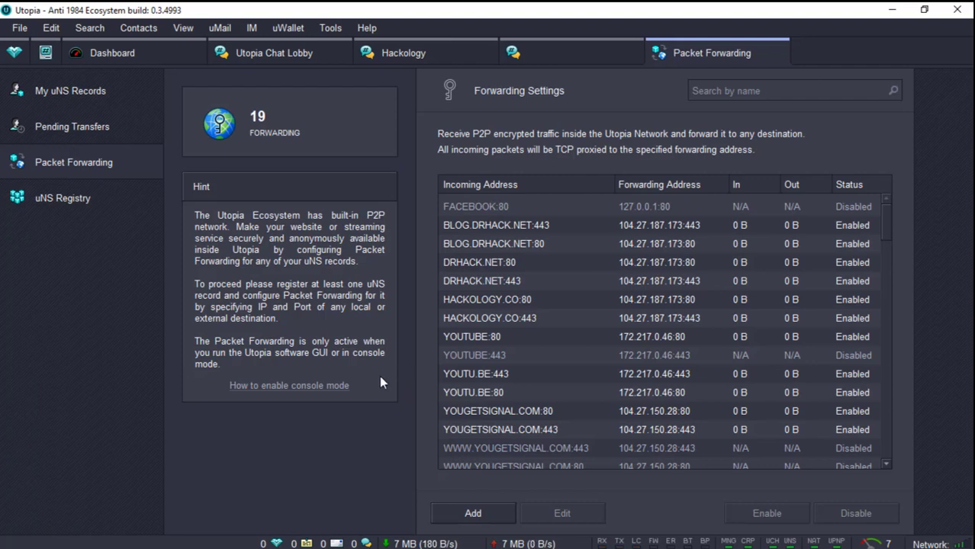
click(465, 513)
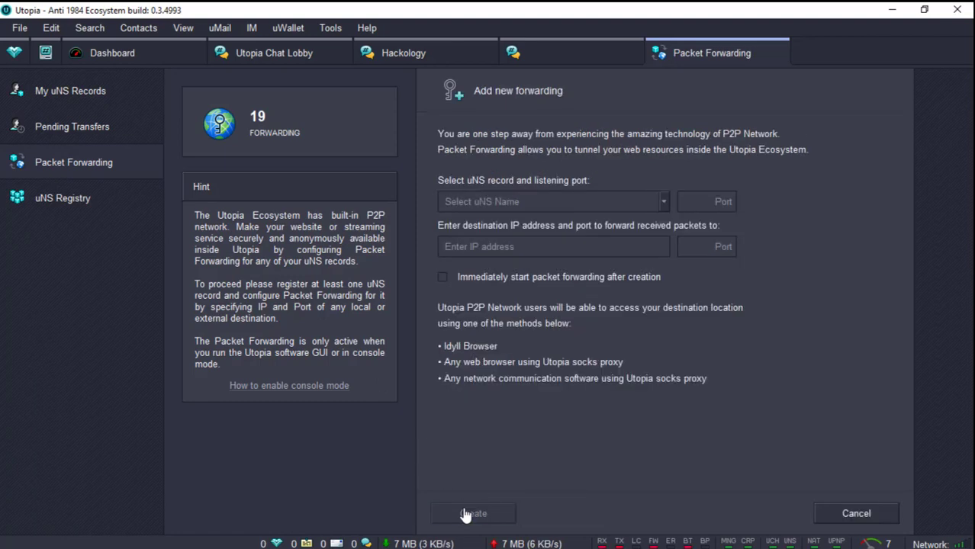
click(488, 201)
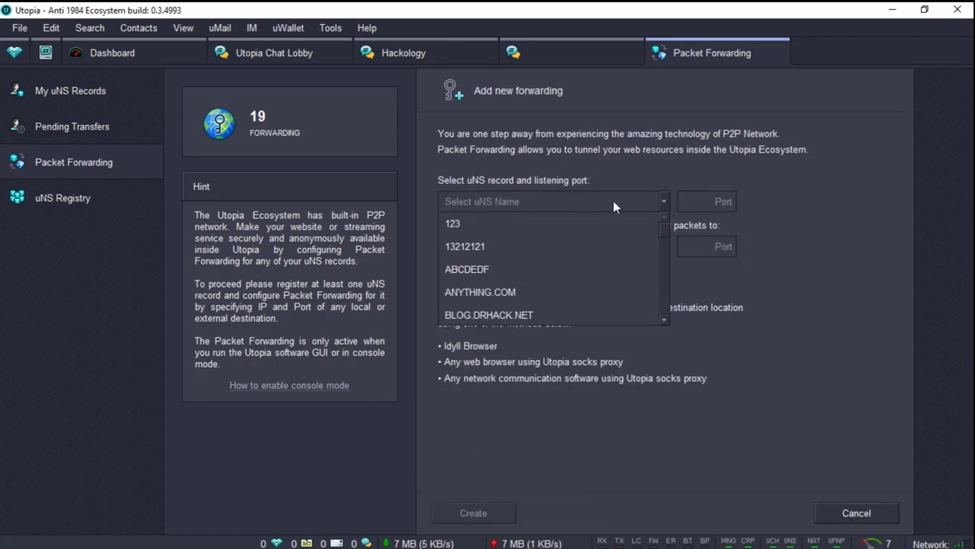
scroll(664, 323, down, 1)
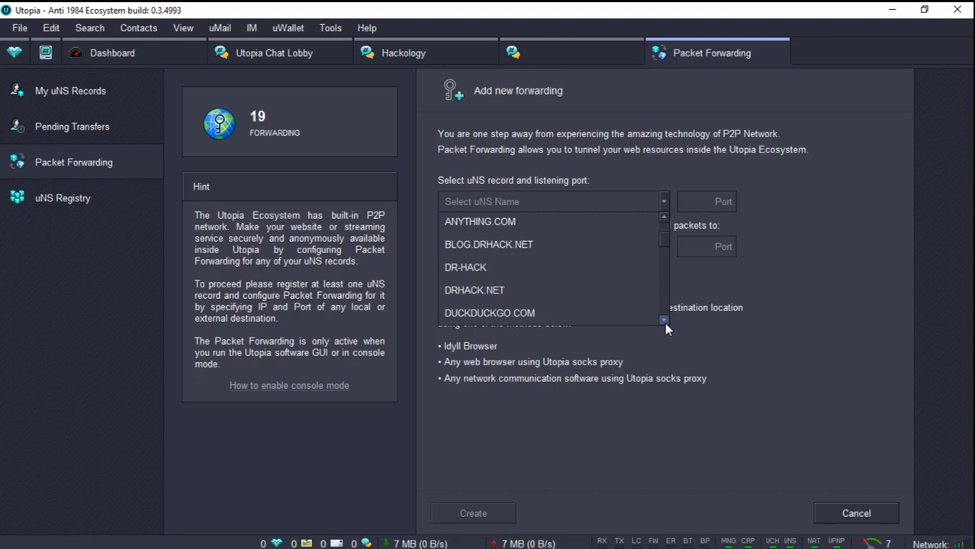
scroll(664, 323, down, 2)
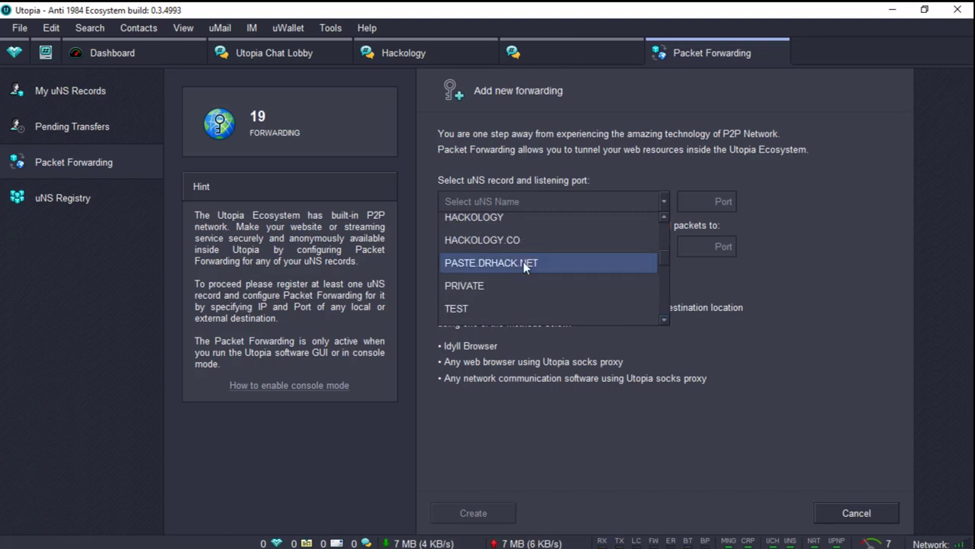
click(525, 264)
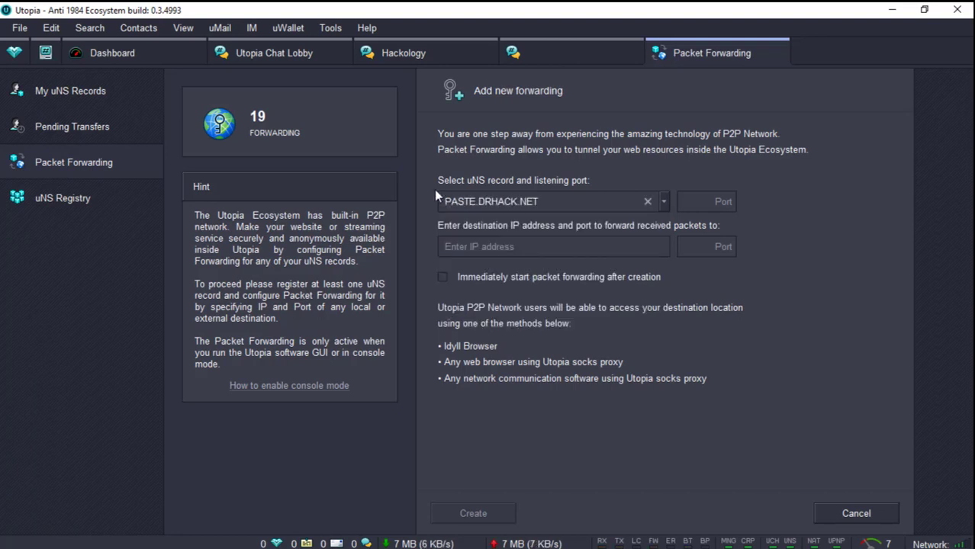
click(688, 202)
text(08)
key(BackSpace)
key(BackSpace)
text(80)
Step: Switch to Command Prompt, ping paste.drhack.net, and copy the IP address it resolves to
key(alt+Tab)
key(alt+Tab)
key(alt+Tab)
key(alt+Tab)
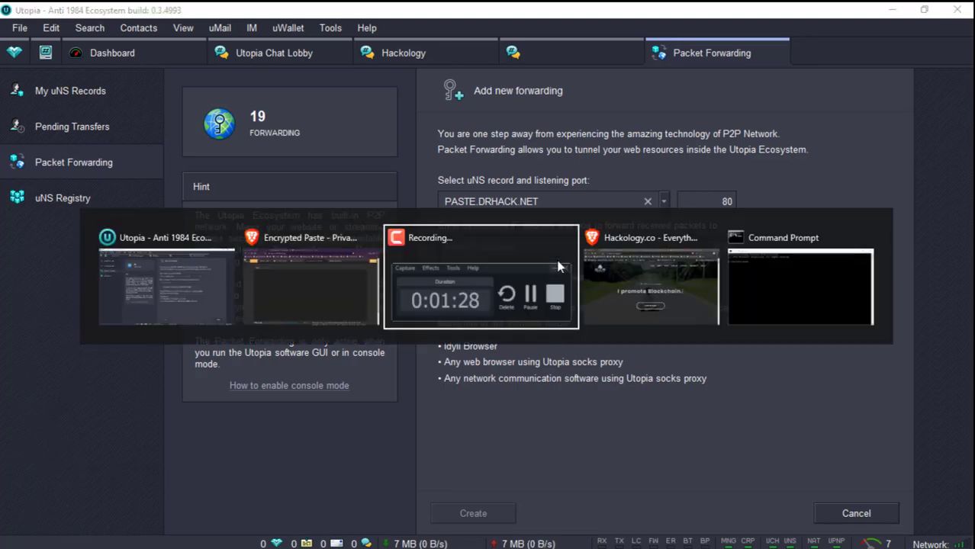
text(pin)
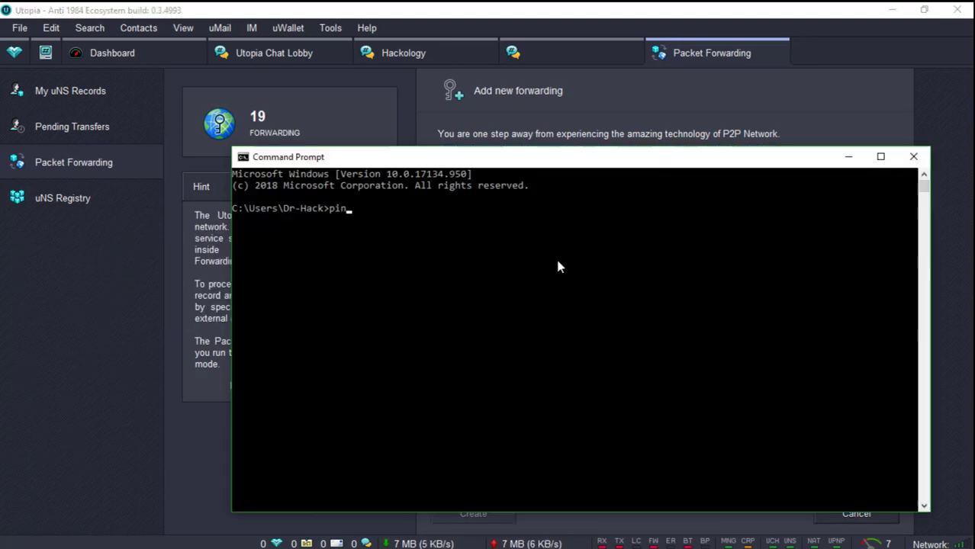
text(g paste.drhack.net)
key(Return)
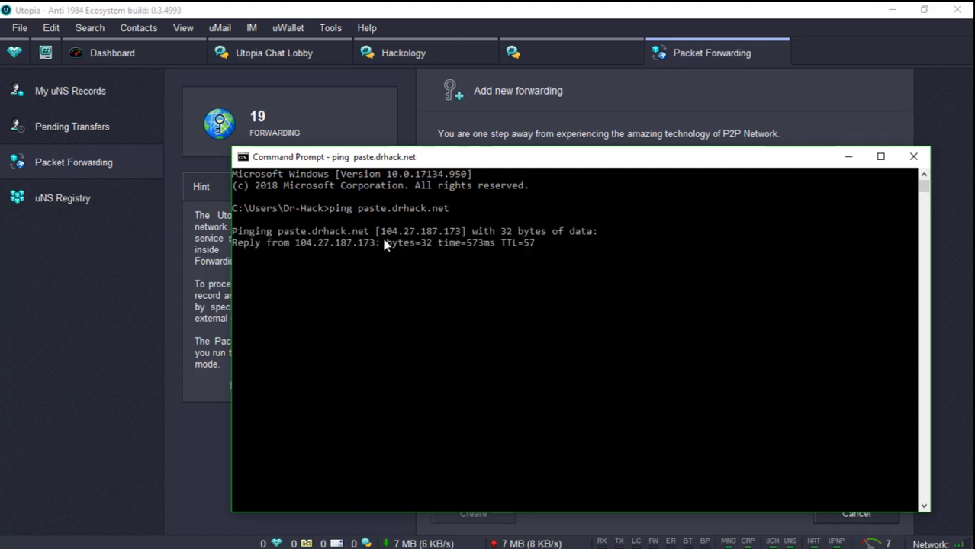
key(ctrl+c)
drag(380, 230, 461, 234)
key(ctrl+c)
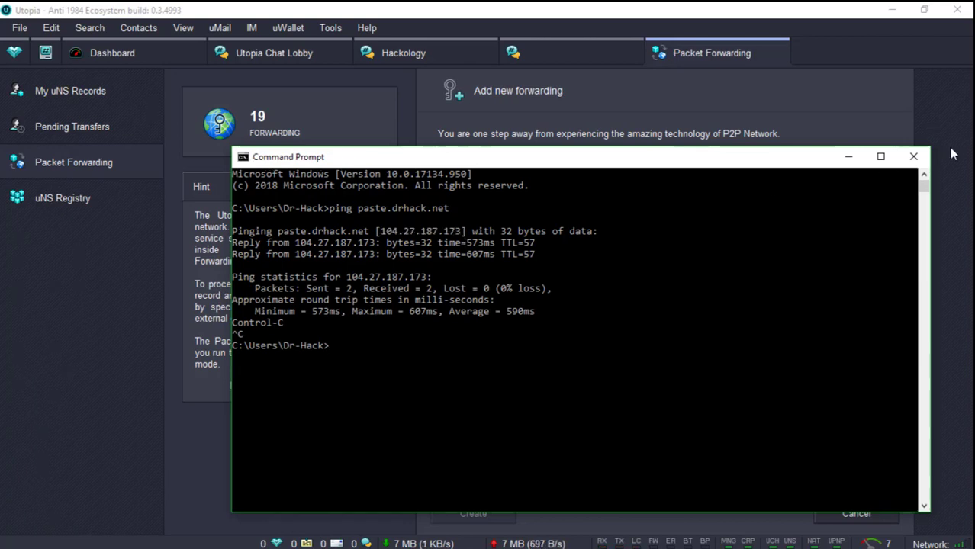
click(848, 157)
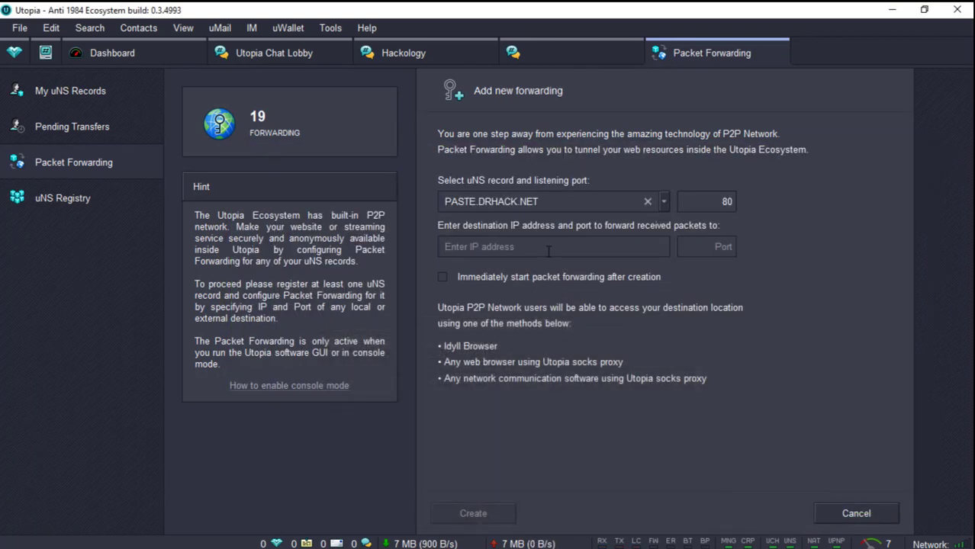
Step: Set the destination to 104.27.187.173 port 80 with immediate start, create the forwarding, and select it in the list
key(ctrl+v)
key(Tab)
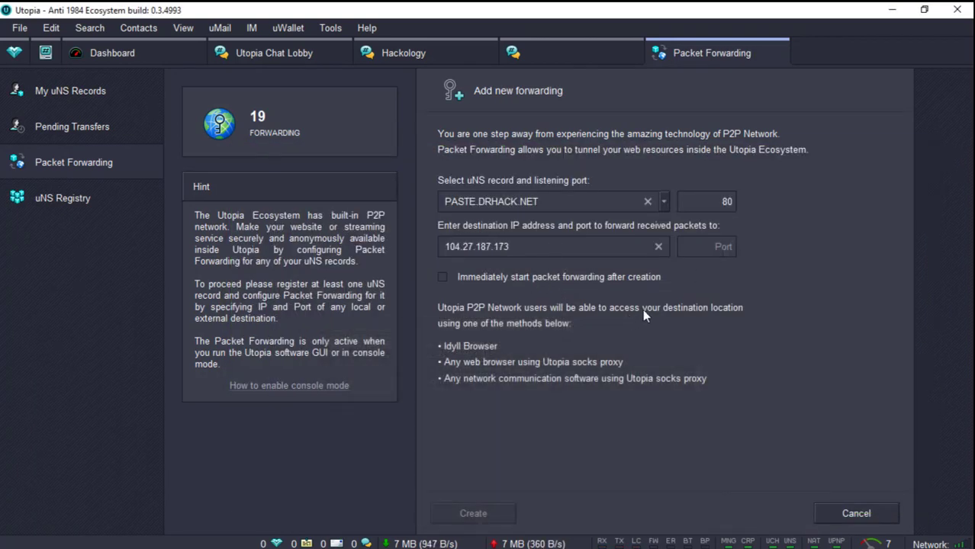
text(80)
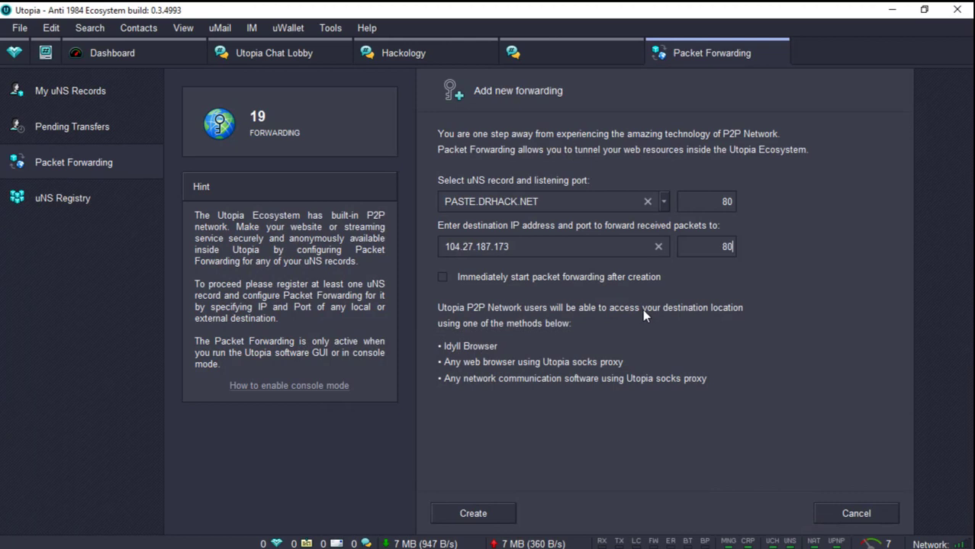
click(443, 278)
click(471, 513)
scroll(537, 427, down, 3)
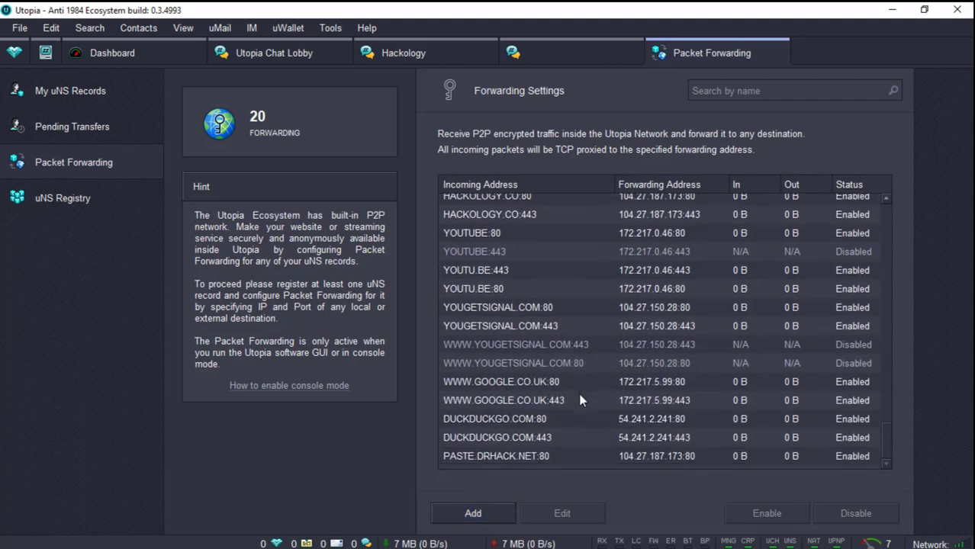
click(537, 456)
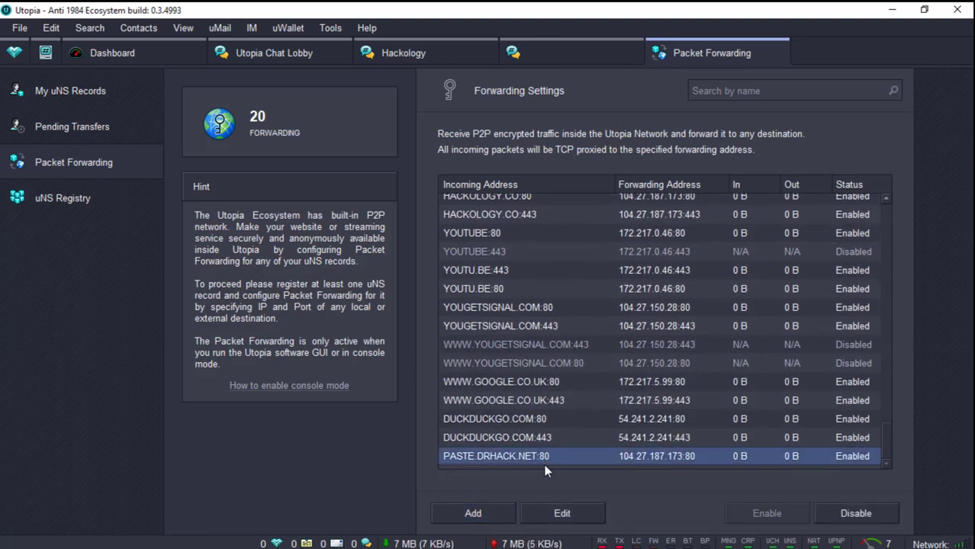
Step: Switch to the Brave browser to check whether the paste.drhack.net site uses HTTPS, and return to Utopia
key(alt+Tab)
key(alt+Tab)
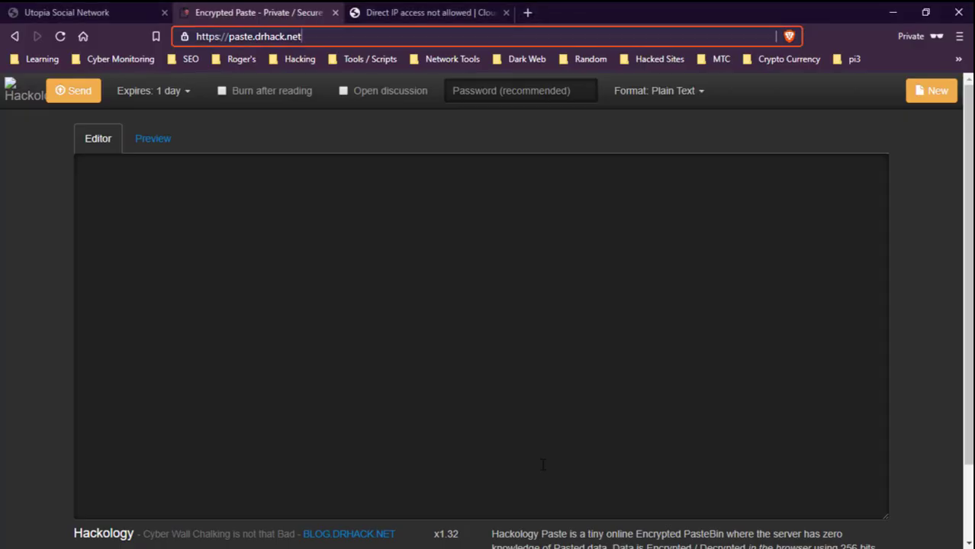
click(421, 13)
click(259, 12)
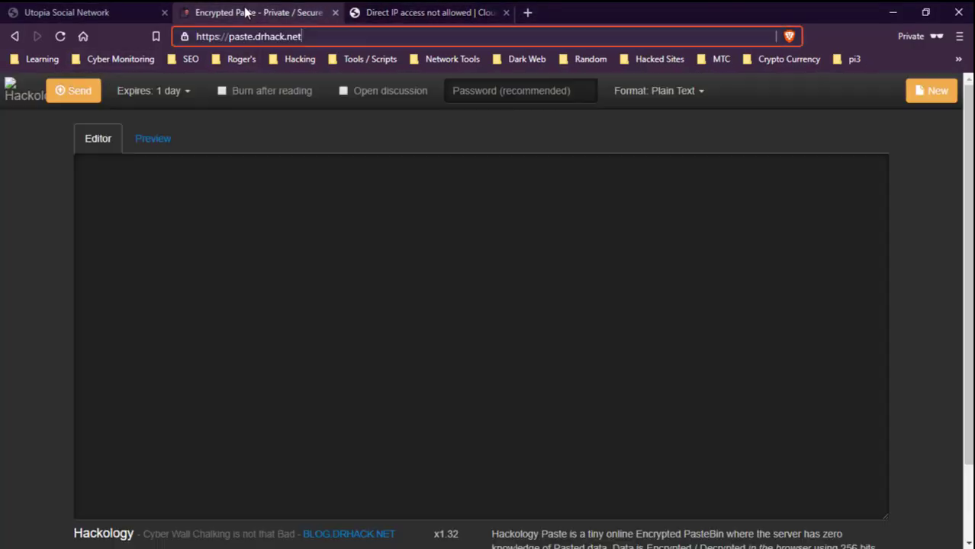
key(alt+Tab)
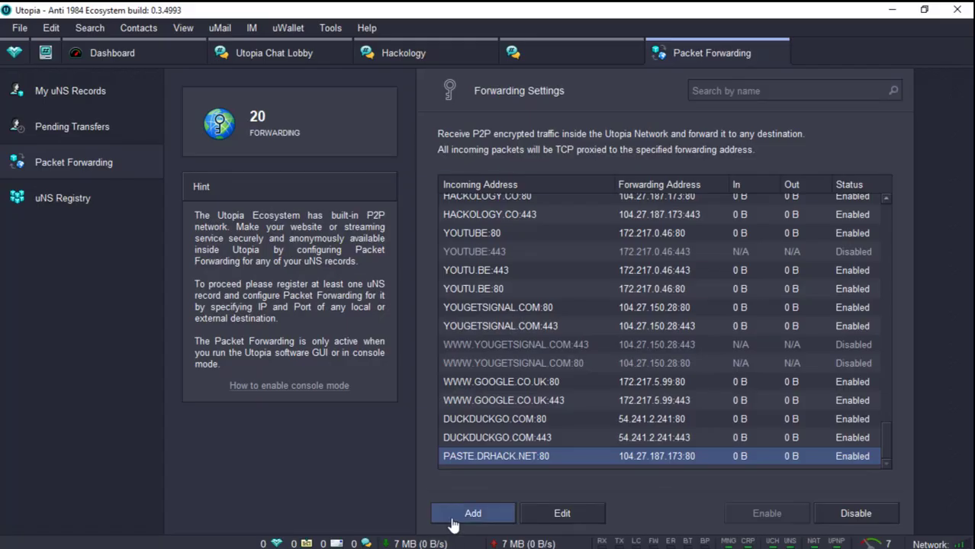
Step: Start a second packet forwarding for PASTE.DRHACK.NET with listening port 443
click(453, 515)
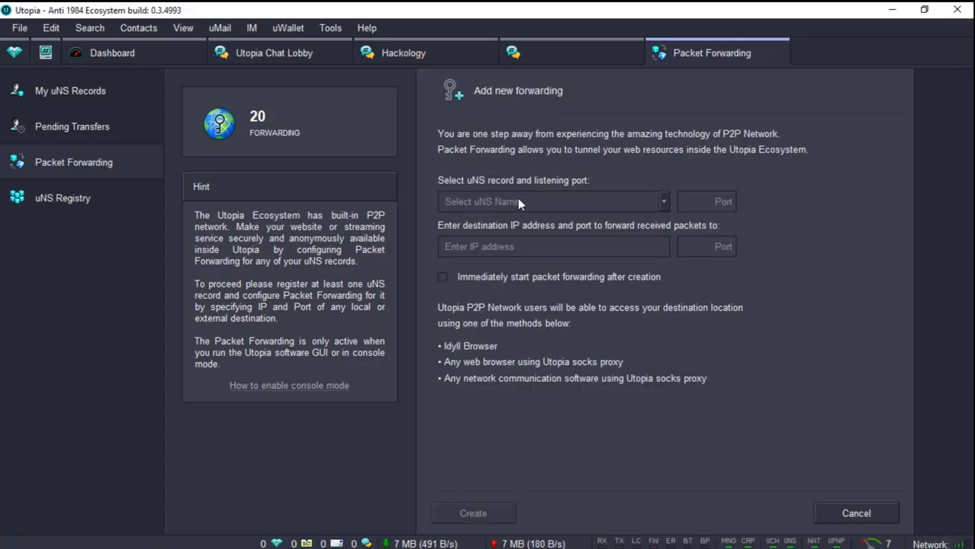
click(517, 198)
scroll(664, 320, down, 3)
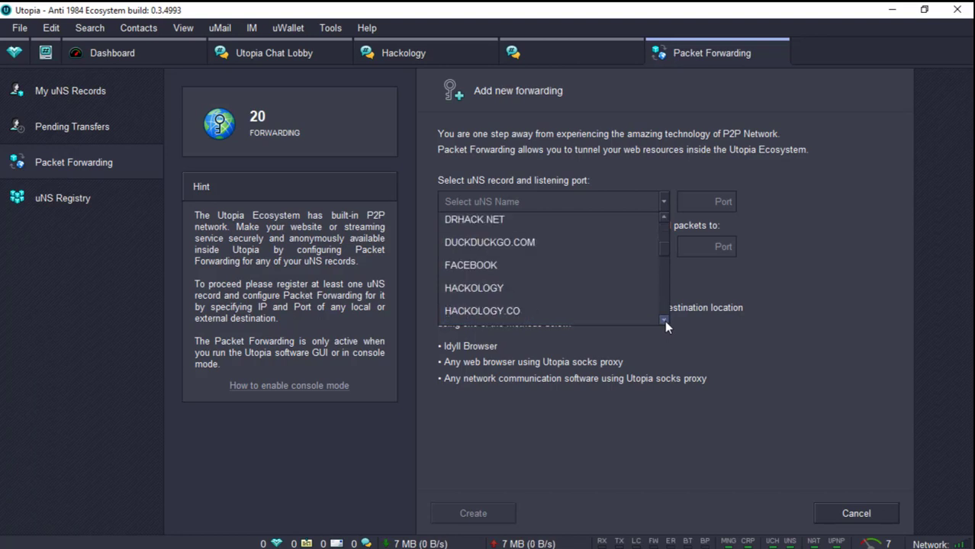
click(560, 259)
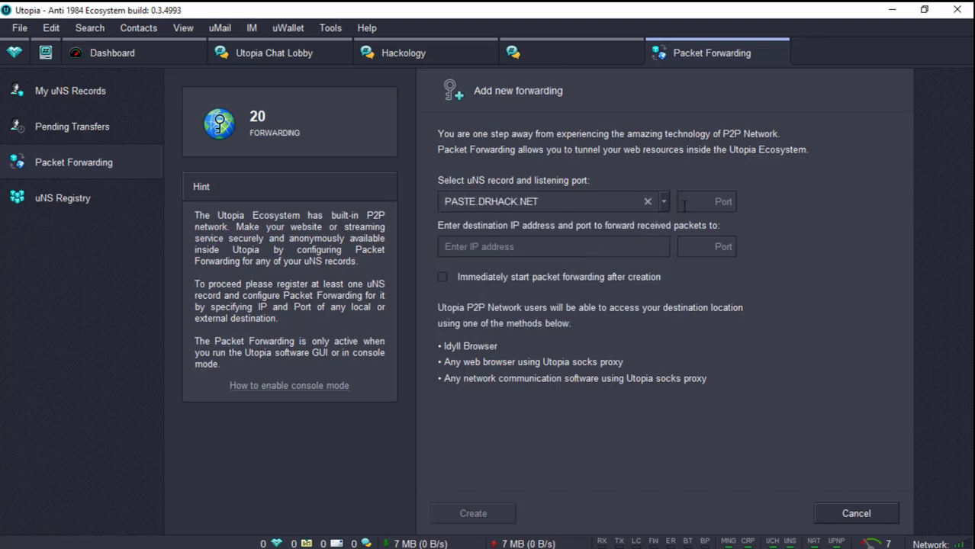
text(443)
Step: Set the destination to 104.27.187.173 port 443 with immediate start, and create the forwarding
click(608, 249)
key(ctrl+v)
click(730, 246)
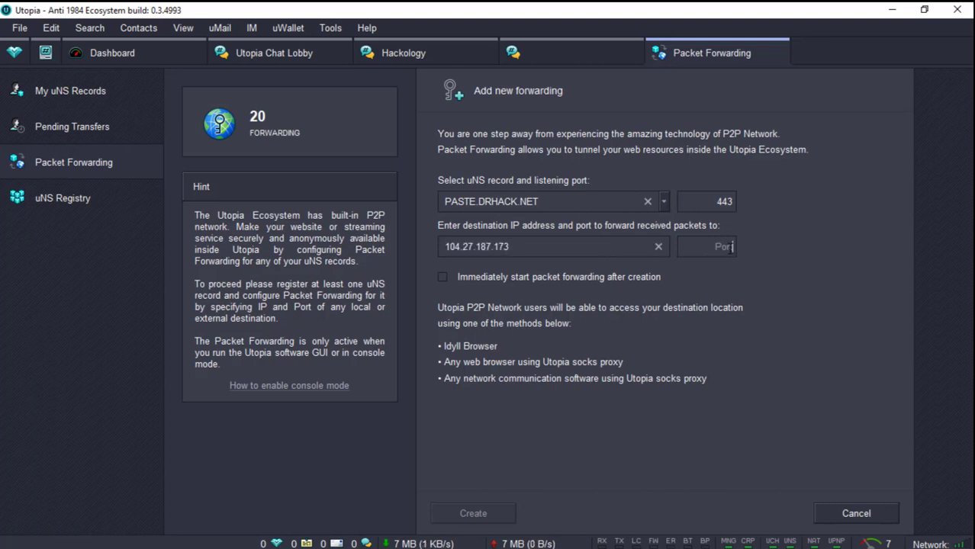
text(443)
click(481, 277)
click(488, 519)
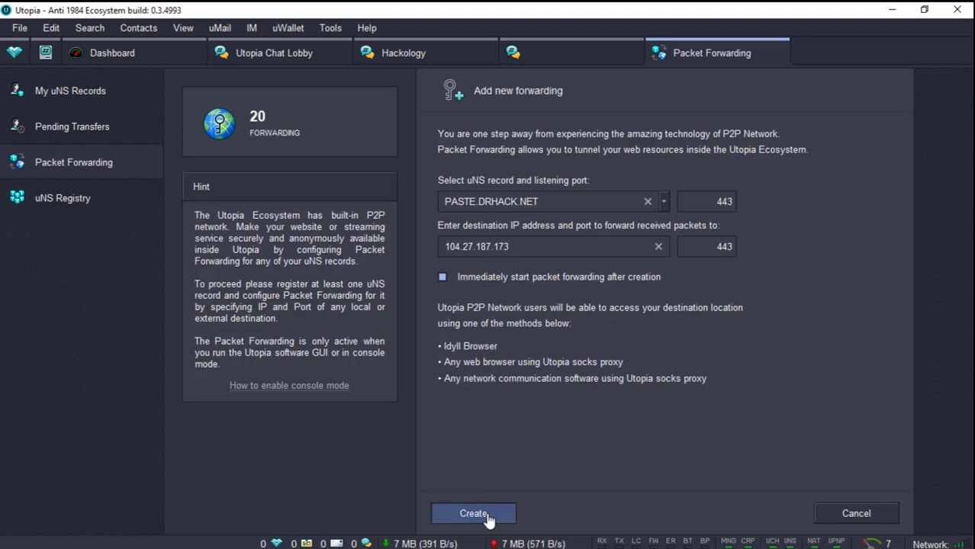
click(678, 437)
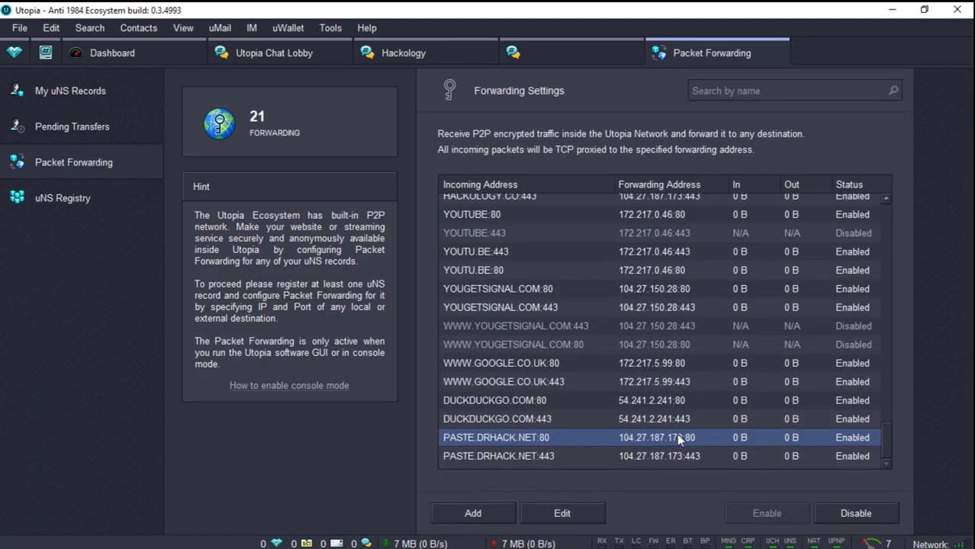
Step: Disable the PASTE.DRHACK.NET forwardings on ports 443 and 80
click(766, 457)
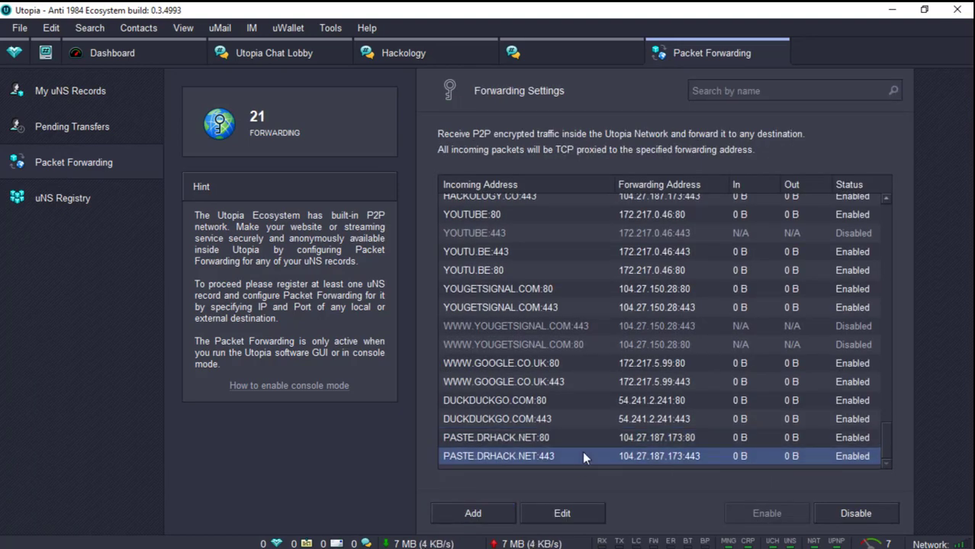
click(850, 511)
click(656, 436)
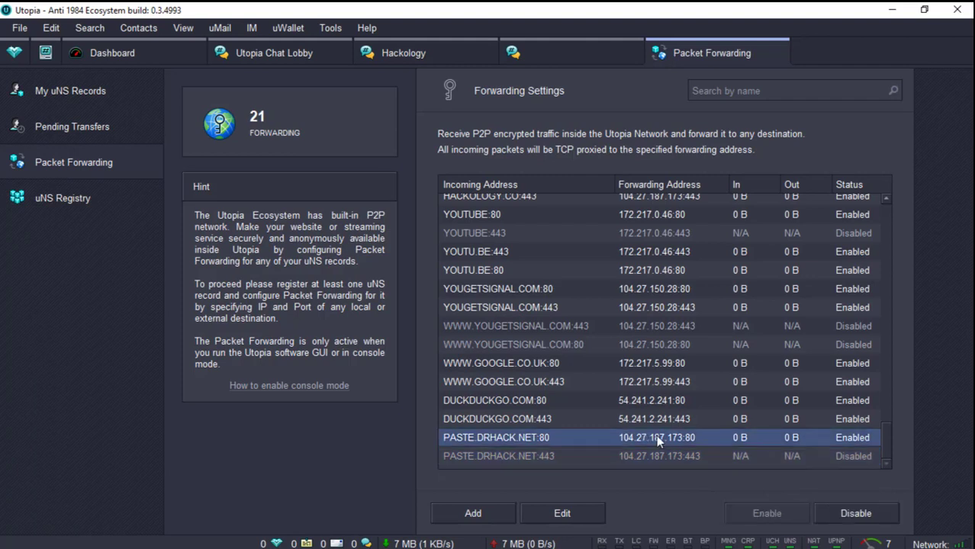
click(848, 515)
Step: Try to load paste.drhack.net in the Idyll Browser, and stop the page load
click(330, 28)
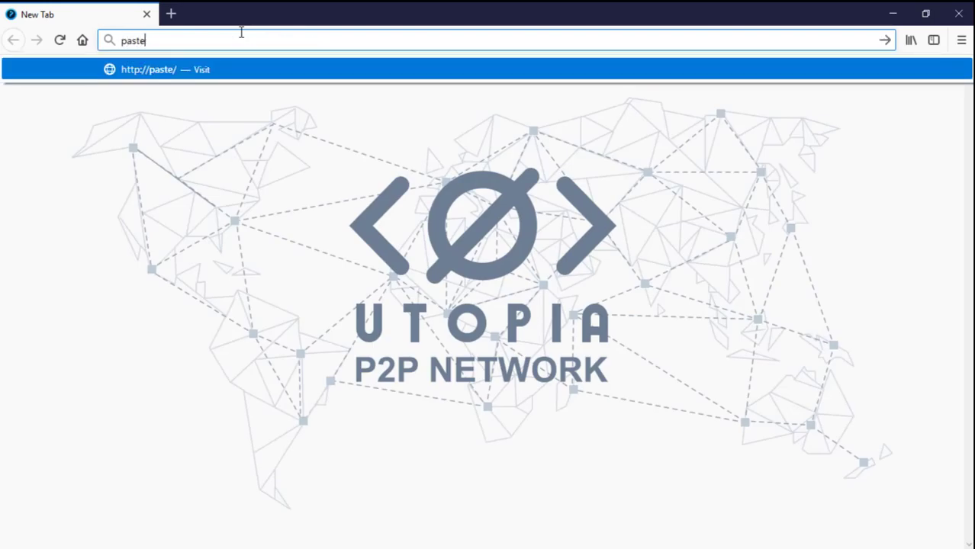
key(Return)
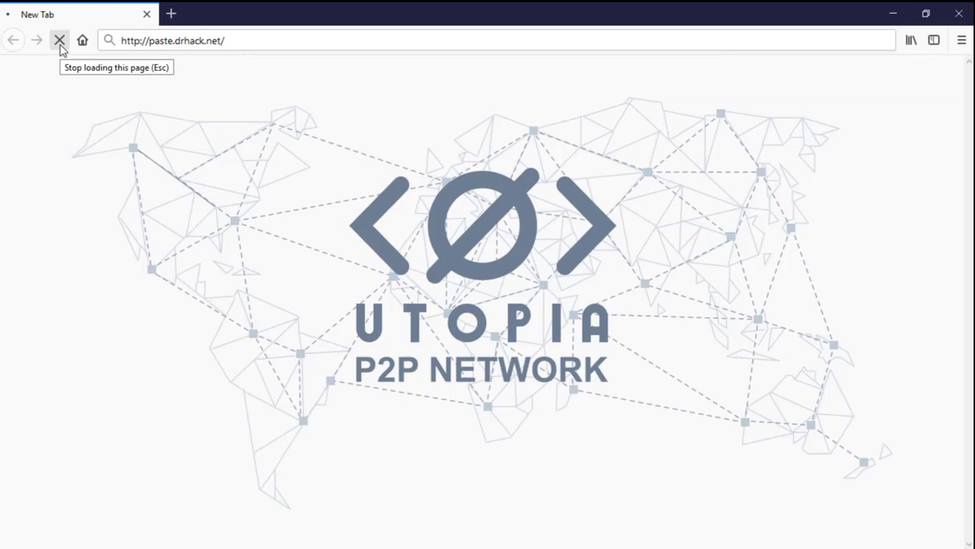
click(61, 47)
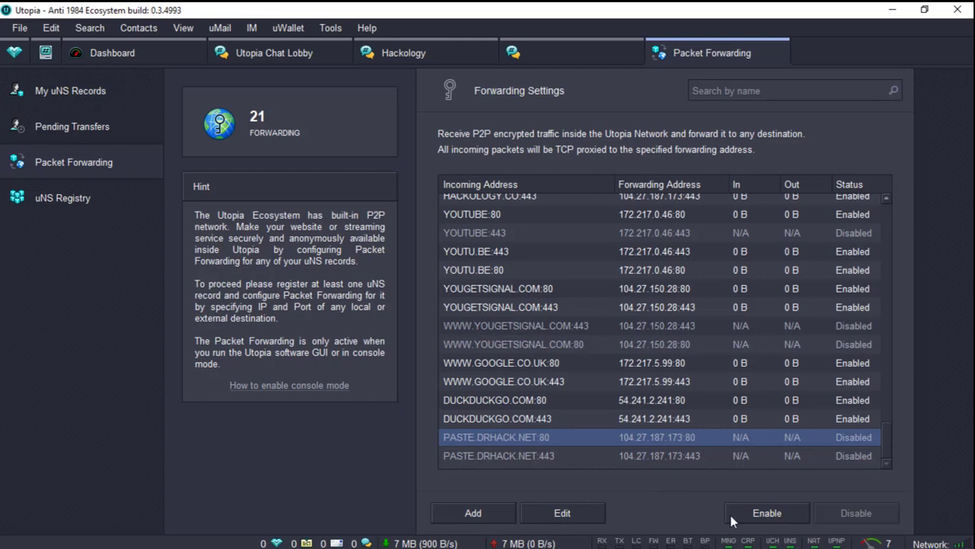
Step: Enable the PASTE.DRHACK.NET forwardings on ports 80 and 443 in Utopia, and switch back to the Idyll Browser
click(731, 514)
click(739, 460)
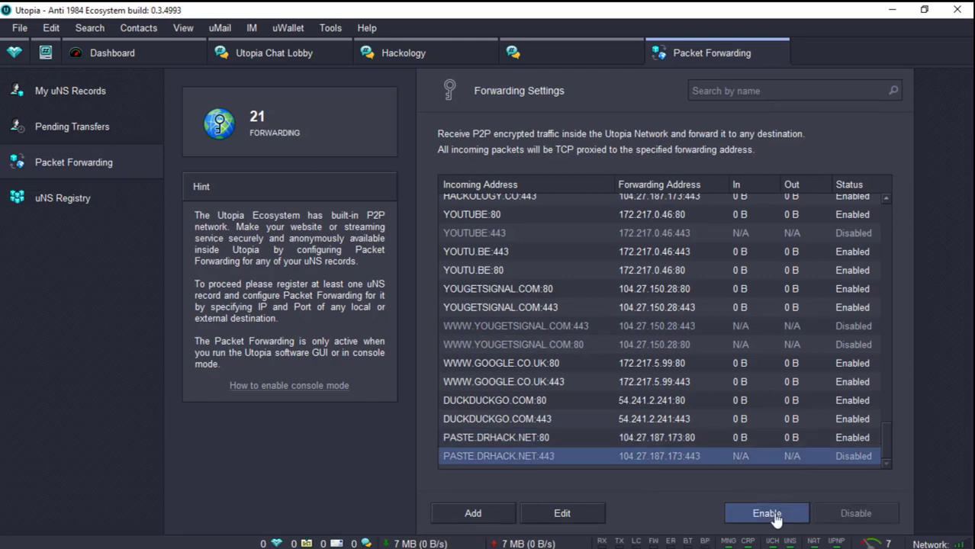
click(770, 514)
key(alt+Tab)
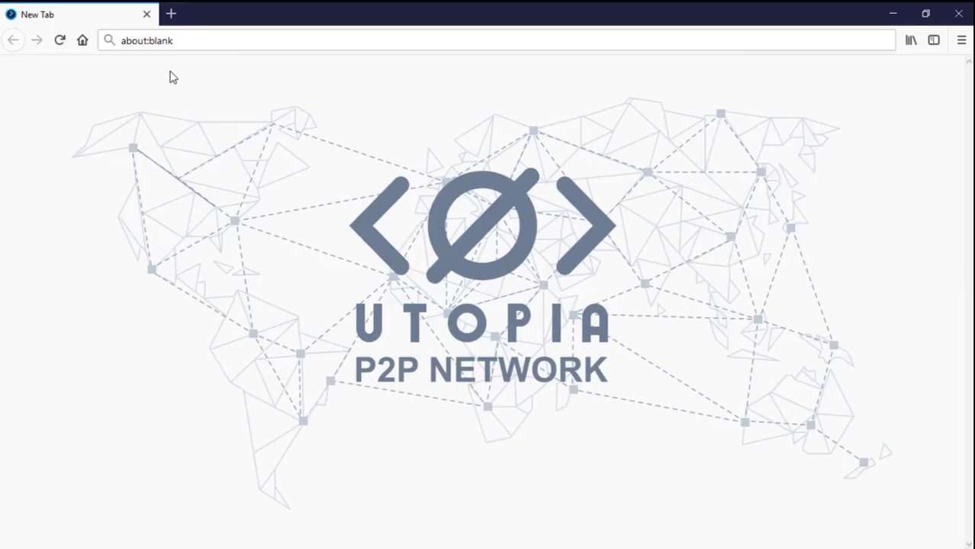
Step: Load paste.drhack.net in the Idyll Browser
click(161, 40)
key(ctrl+l)
text(paste.drhack.n)
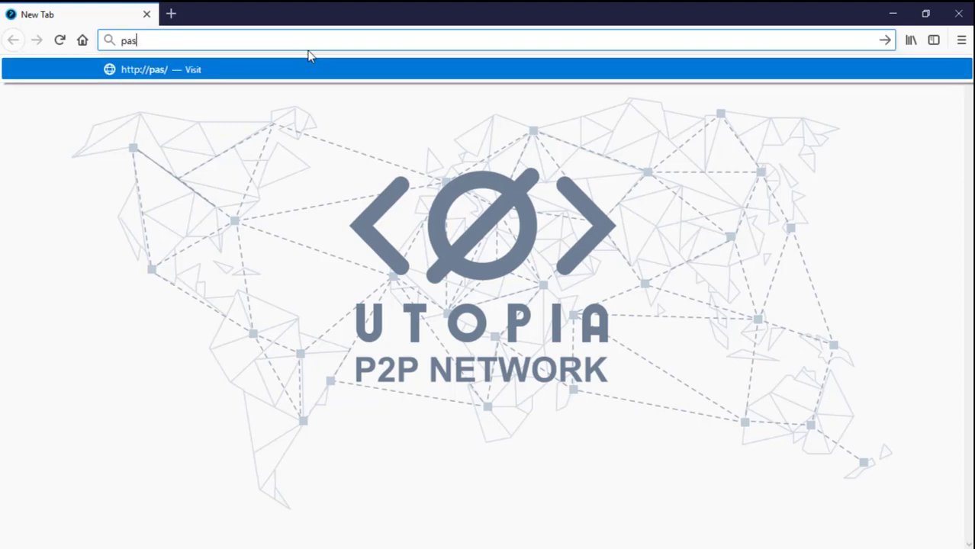
text(et)
key(Return)
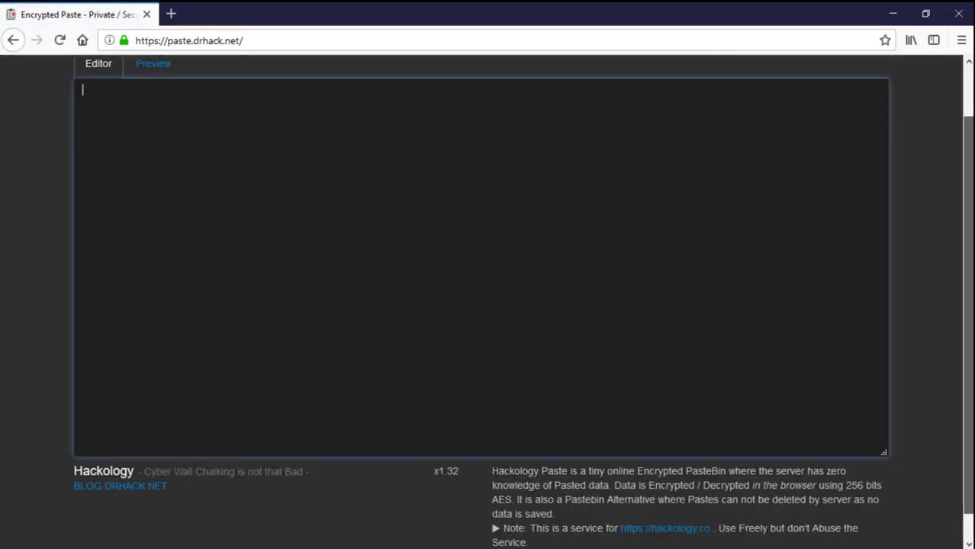
Step: Check the PASTE.DRHACK.NET port 80 forwarding in Utopia, and switch back to the Idyll Browser
key(alt+Tab)
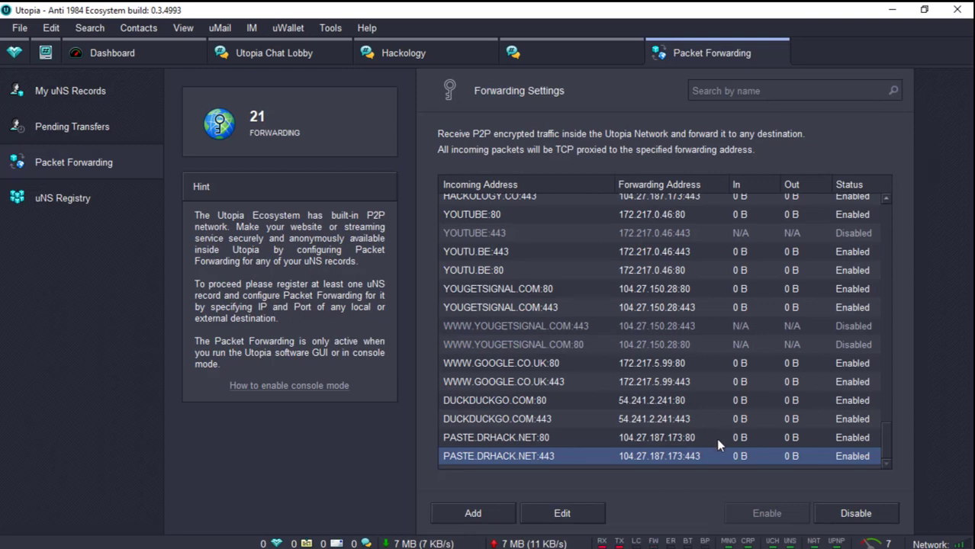
click(716, 438)
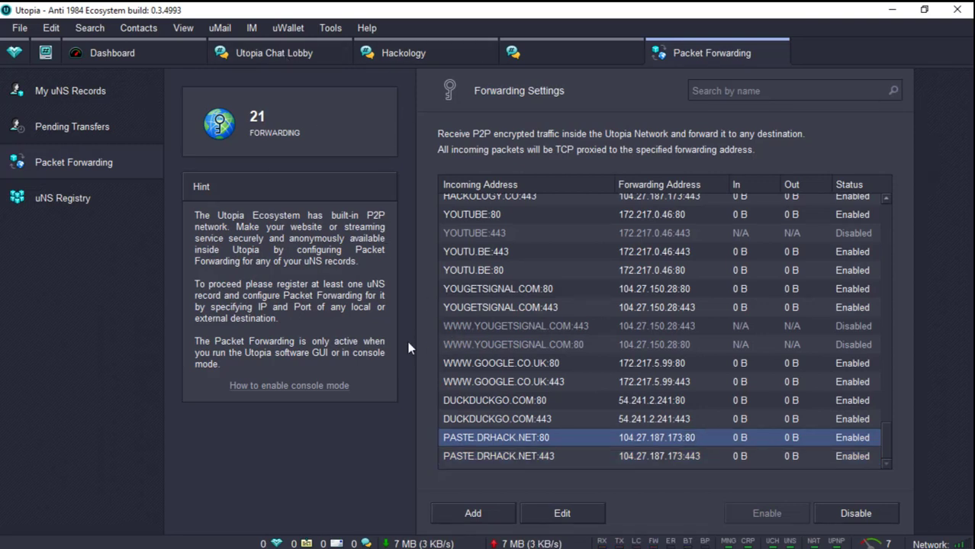
key(alt+Tab)
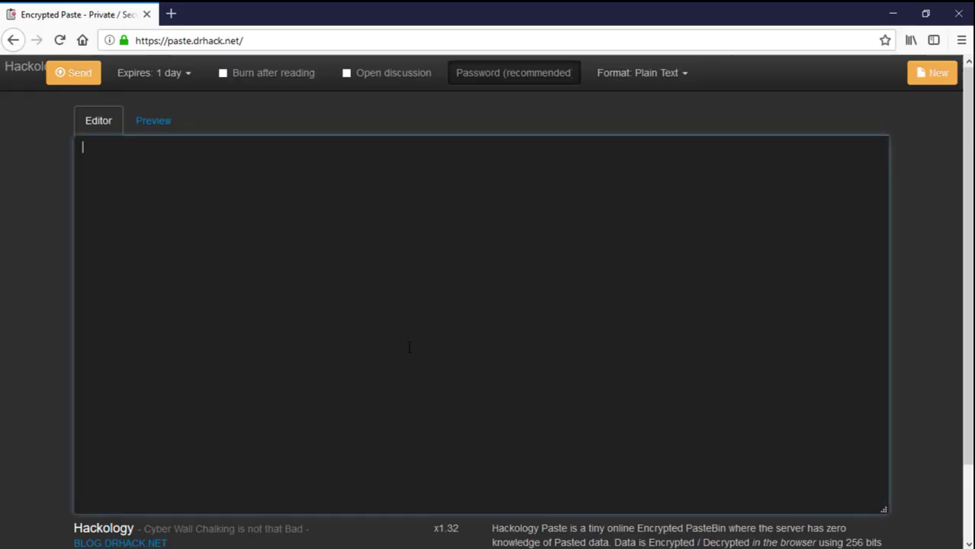
Step: Load blog.drhack.net and duckduckgo.com, each in its own new browser tab
key(ctrl+t)
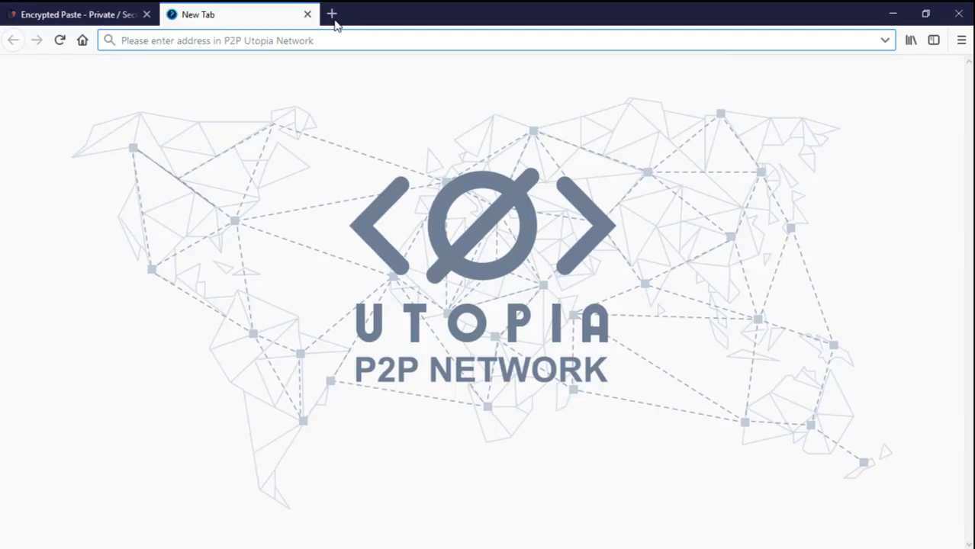
text(bl)
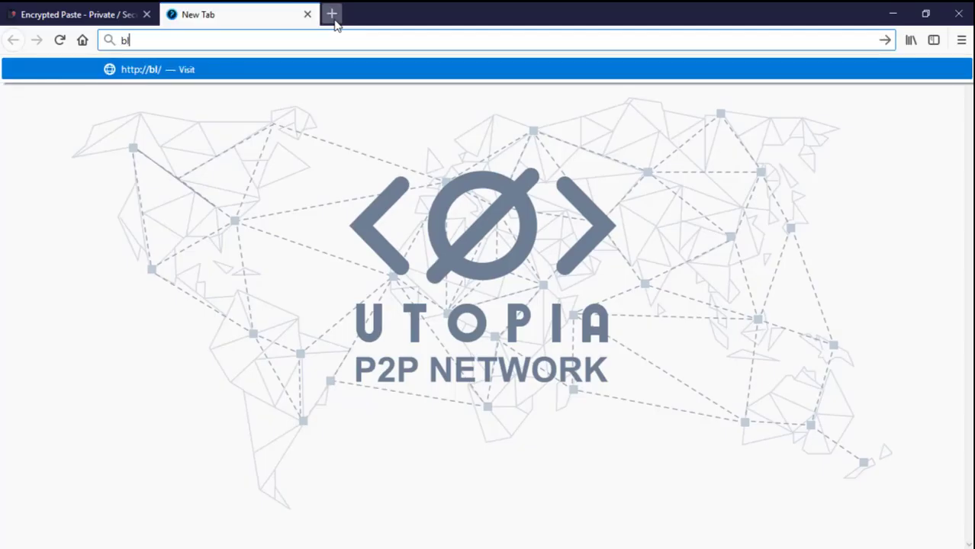
text(og.drhack.net)
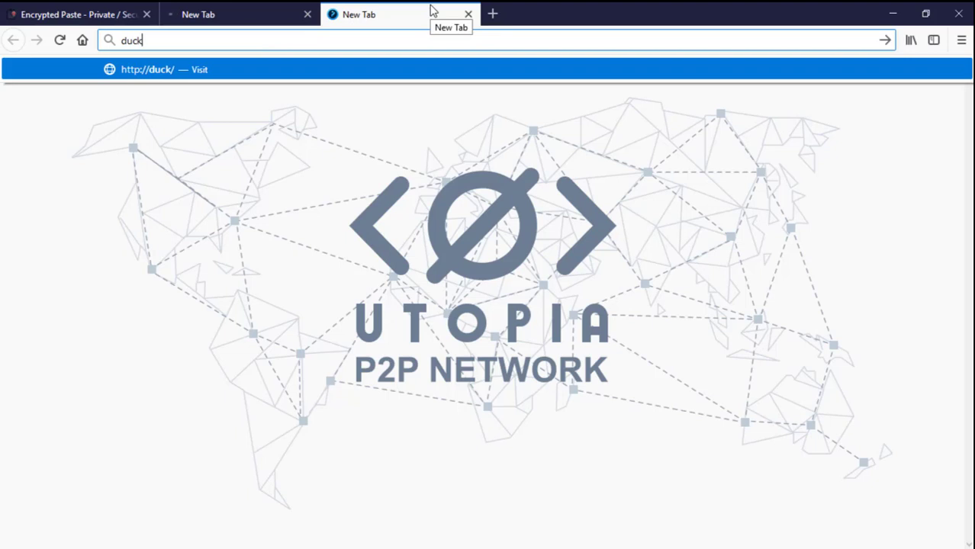
key(BackSpace)
text(ckgo.com/)
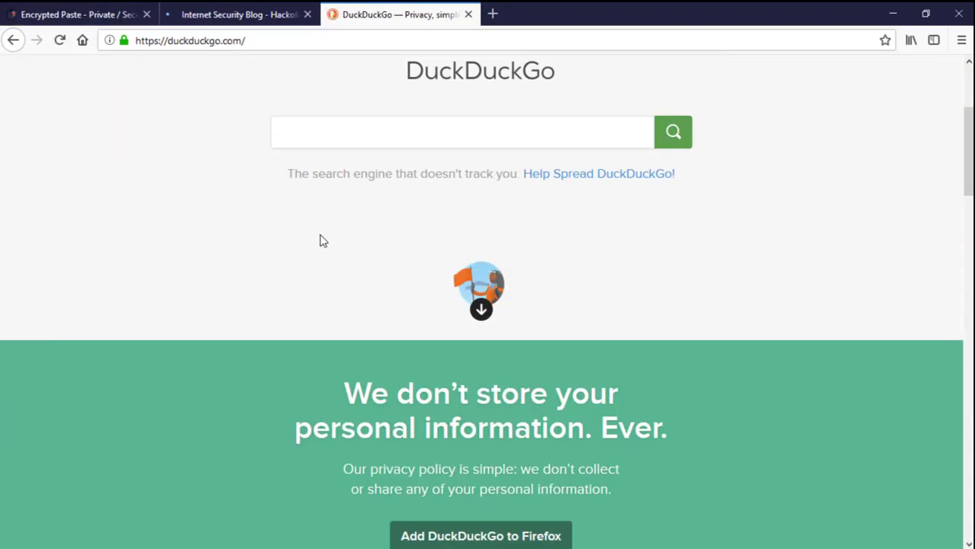
scroll(320, 241, up, 4)
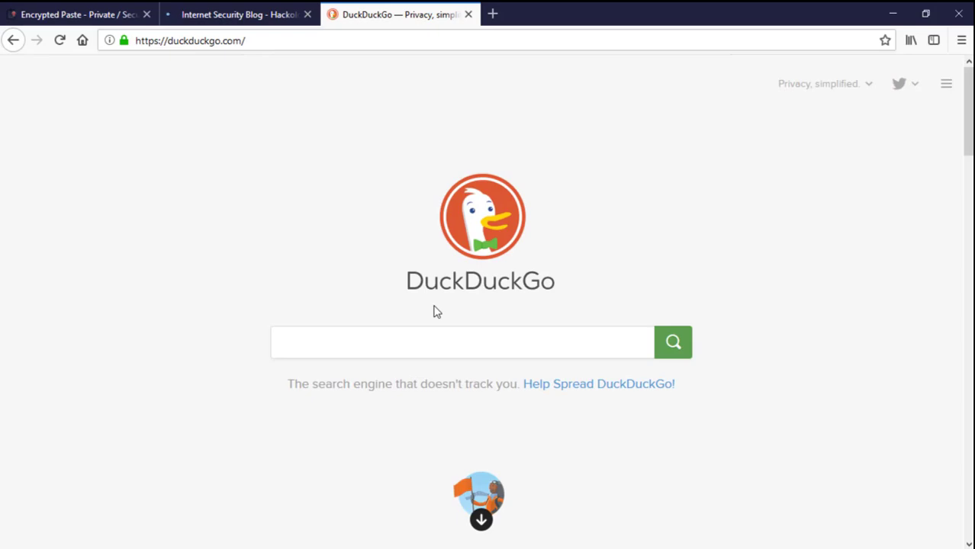
Step: Switch to Utopia and view the Utopia Chat Lobby and the Dashboard, returning to the packet forwarding settings
key(alt+Tab)
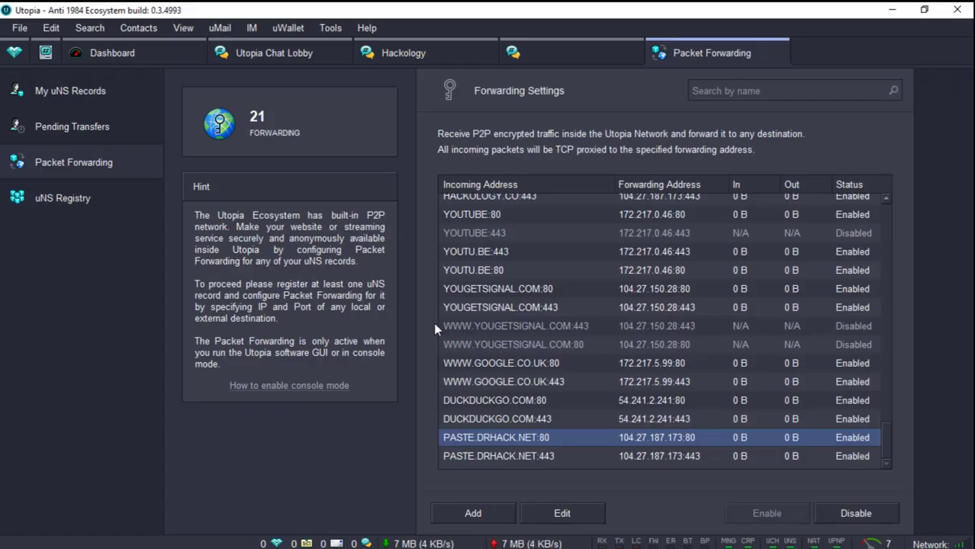
click(262, 52)
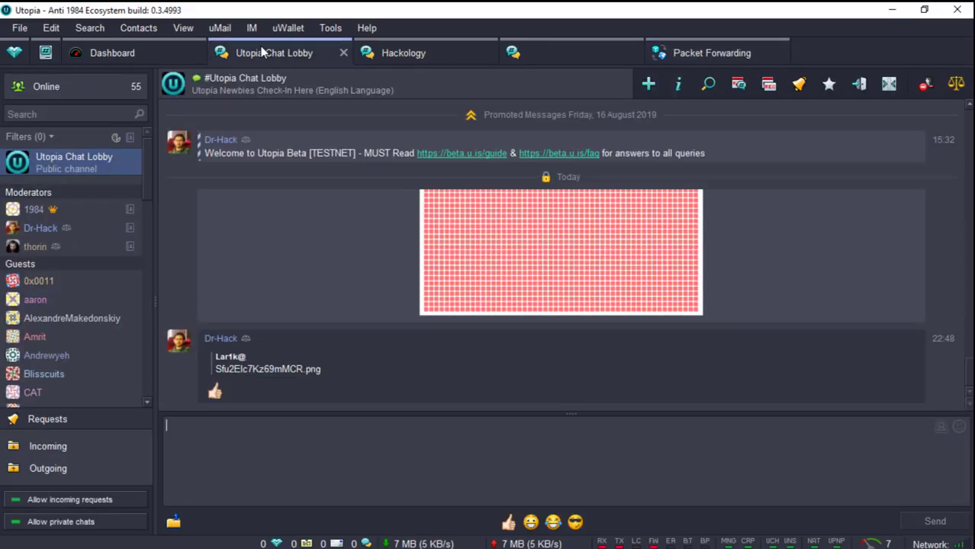
click(133, 52)
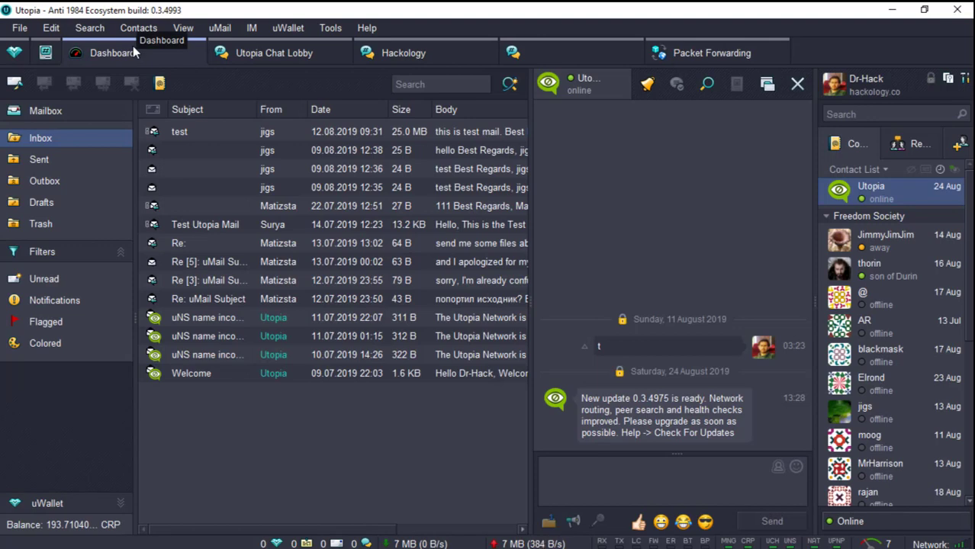
click(695, 58)
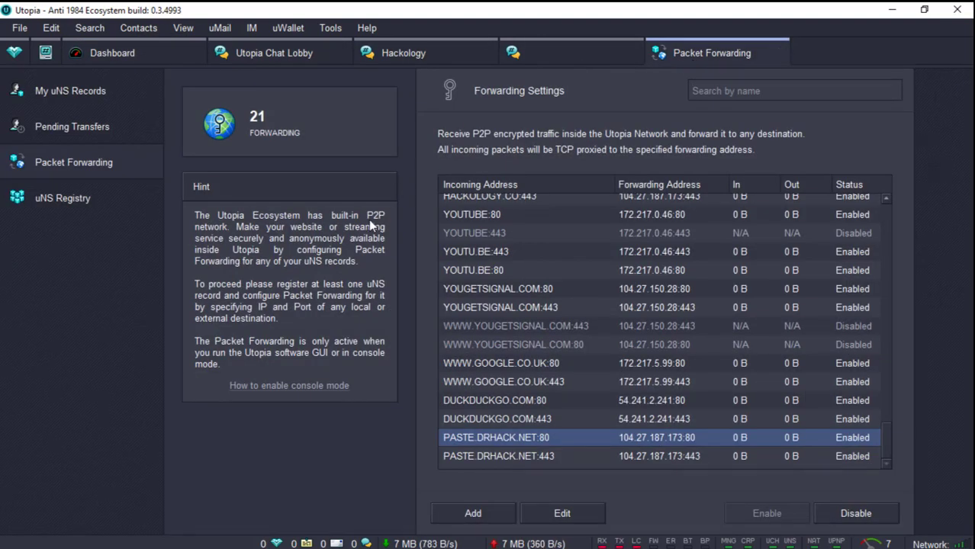